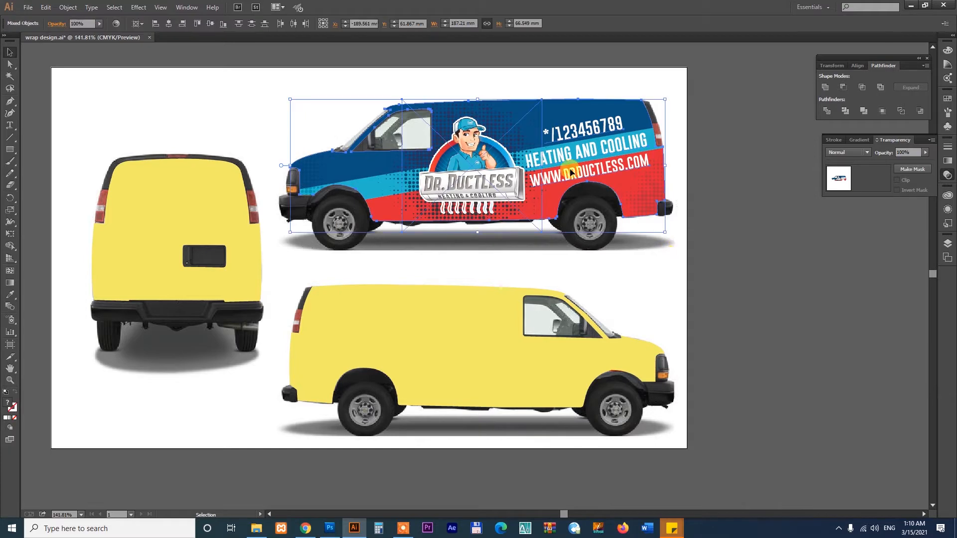
Step: Duplicate the wrap artwork of the upper side-view van onto the empty canvas beside the artboard
click(348, 176)
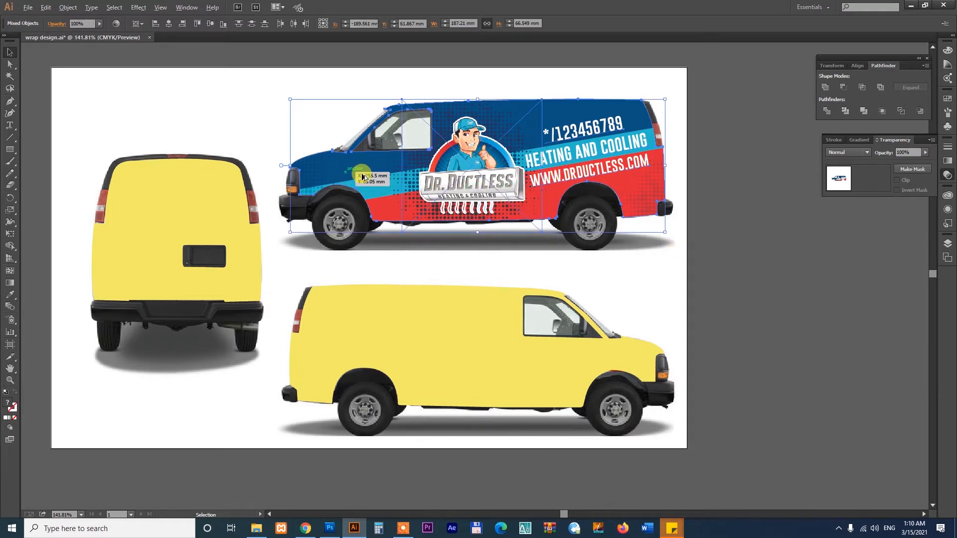
key(alt)
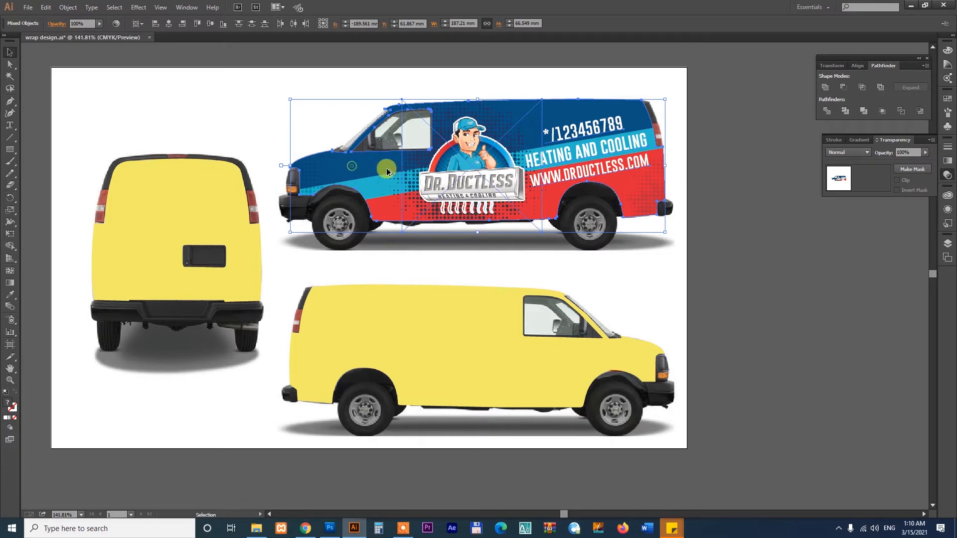
drag(387, 172, 795, 298)
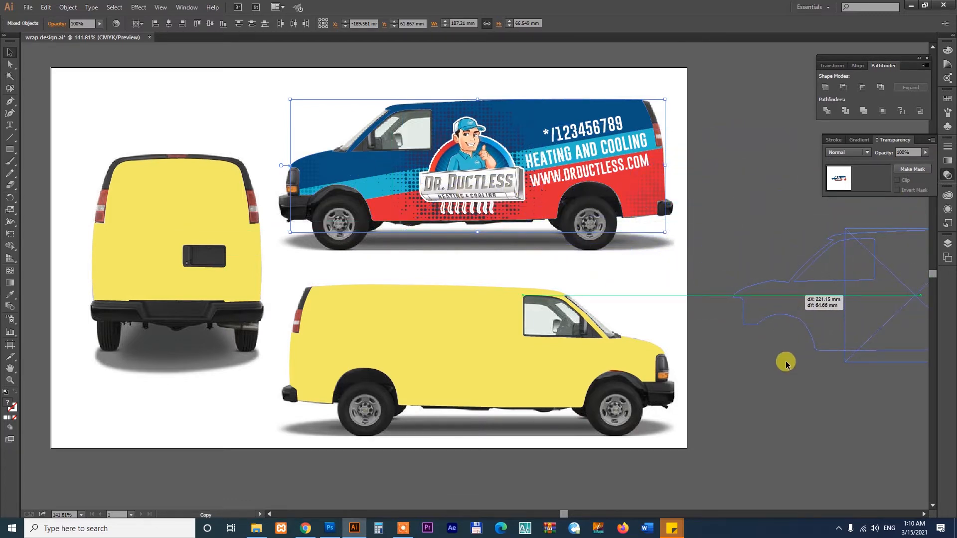
drag(786, 364, 562, 316)
click(692, 399)
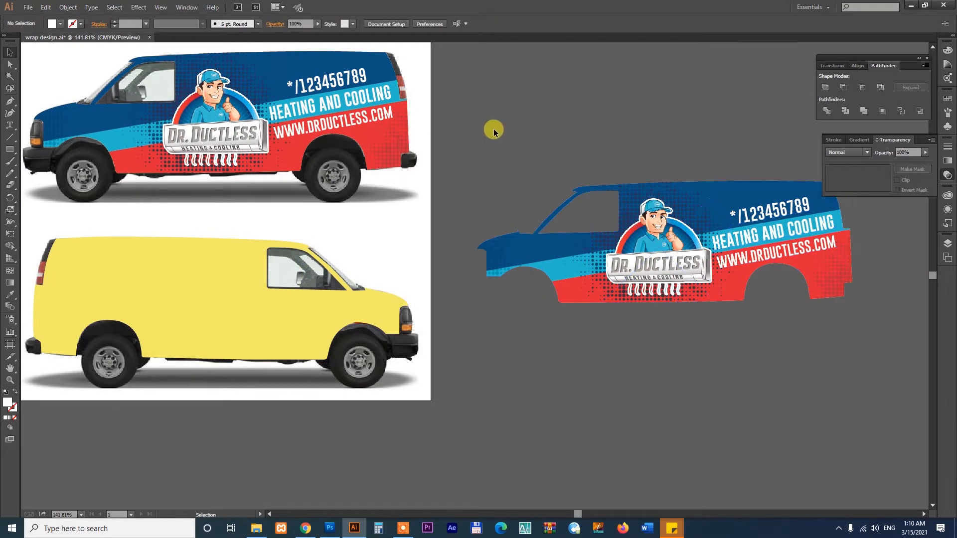
Step: Reflect the copied wrap artwork across the vertical axis with preview on, and group it
drag(493, 130, 870, 337)
right_click(687, 251)
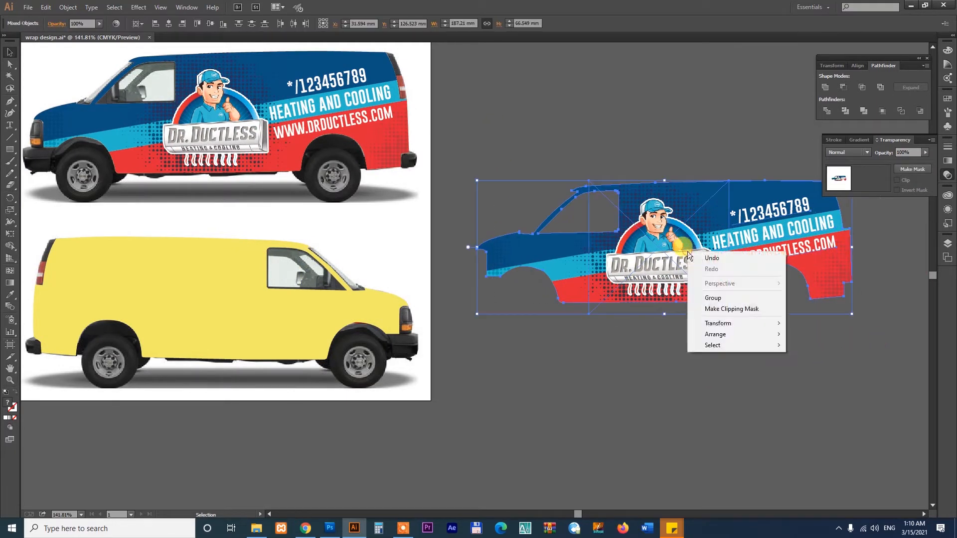
mouse_move(722, 324)
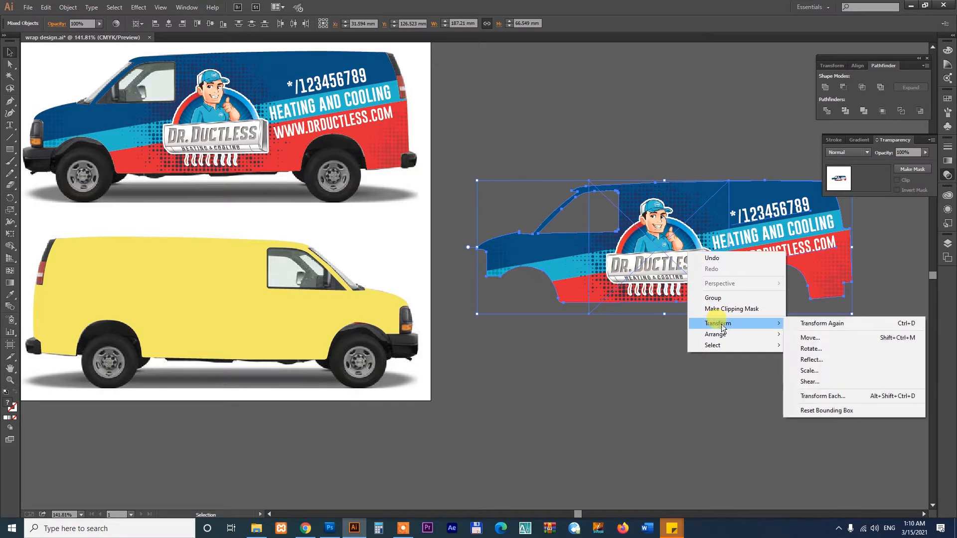
click(817, 366)
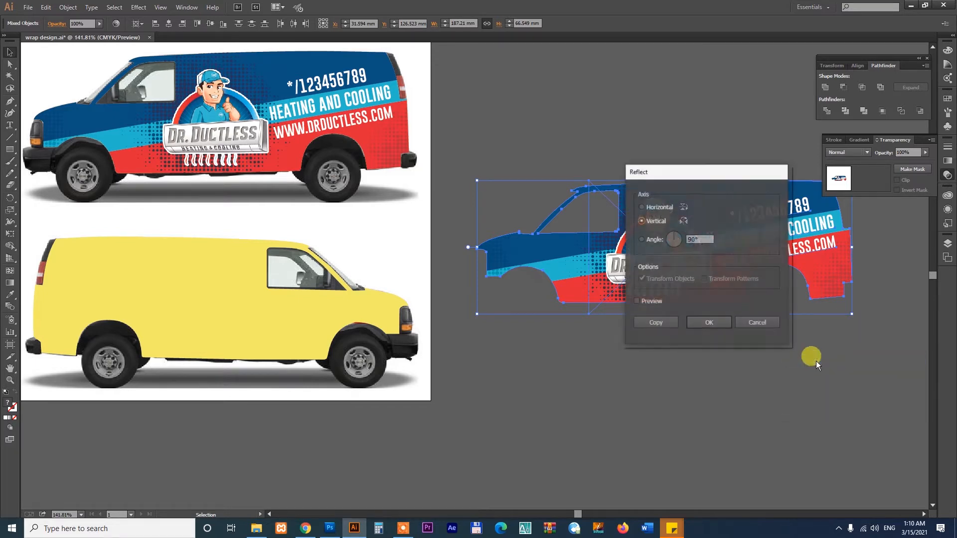
click(655, 301)
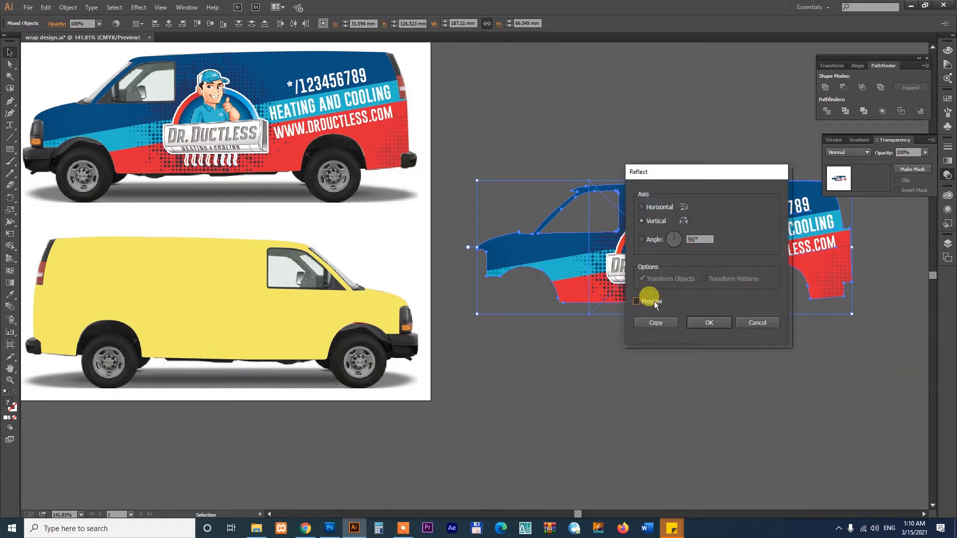
drag(714, 171, 683, 342)
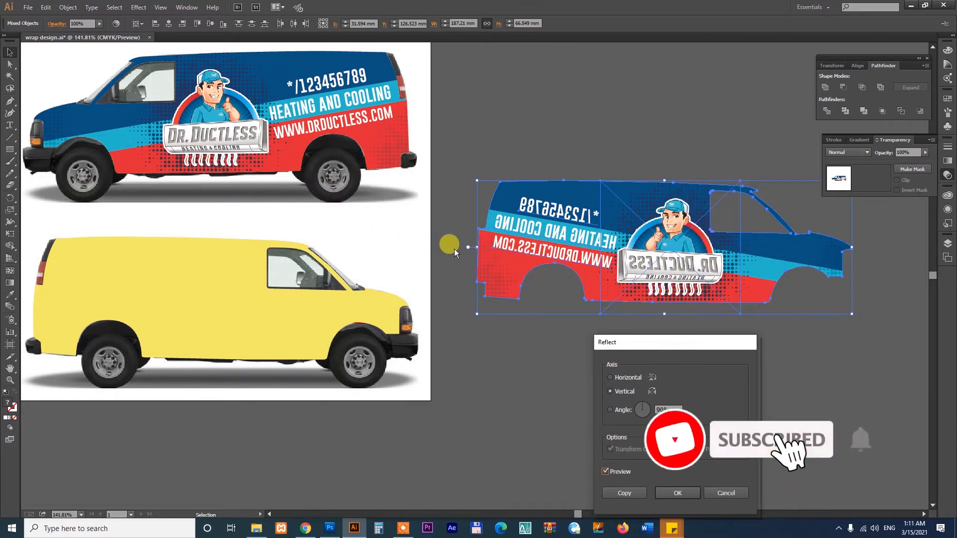
click(677, 490)
key(ctrl+g)
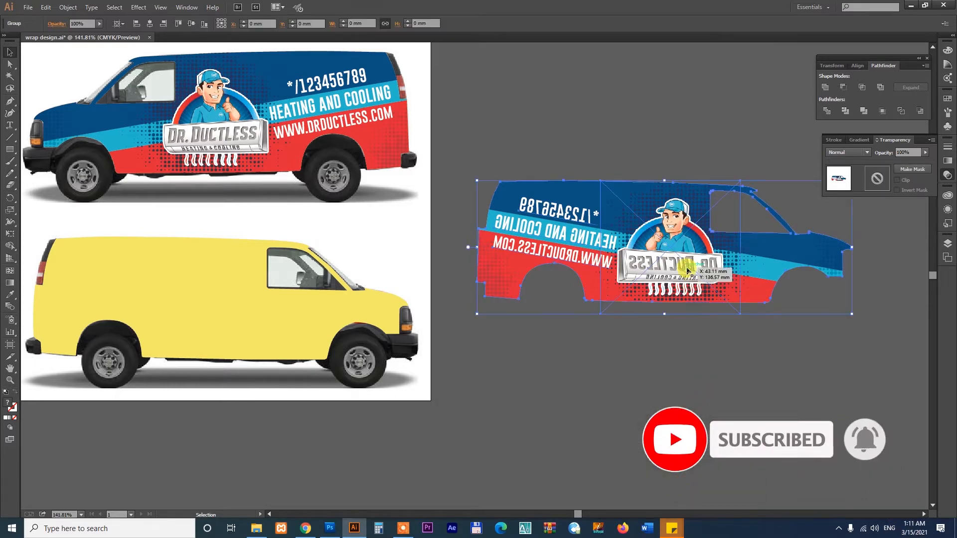
Step: Isolate the mirrored group and reflect its Dr. Ductless logo image across the vertical axis to make it readable
right_click(643, 192)
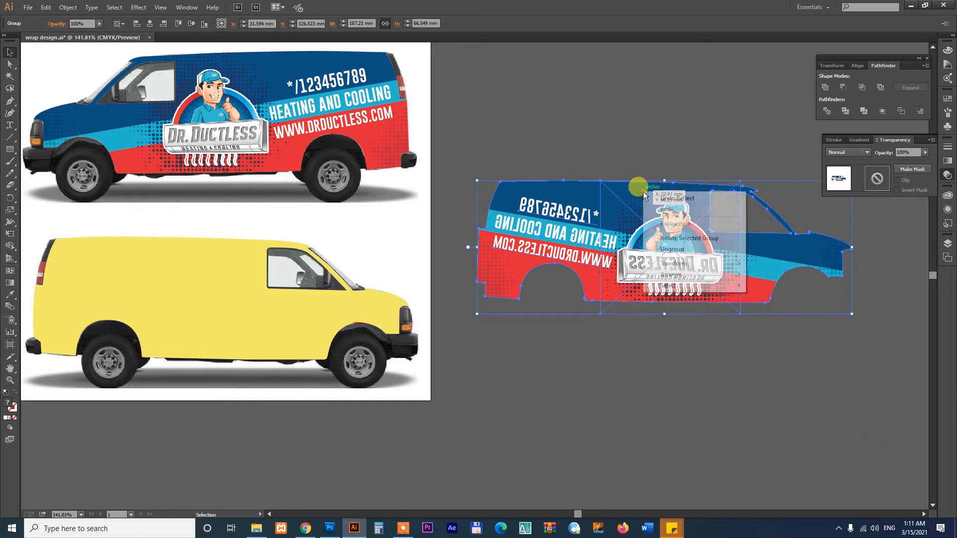
click(689, 238)
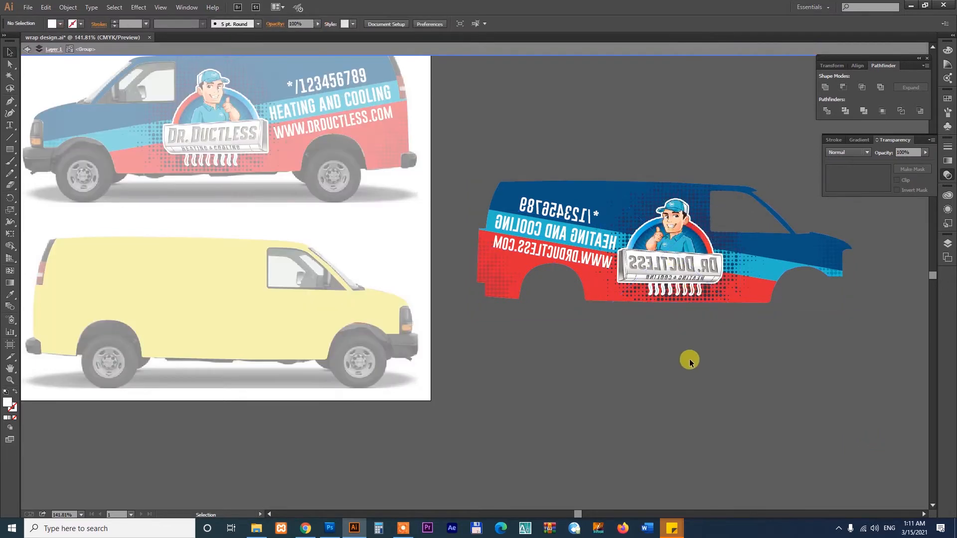
click(674, 267)
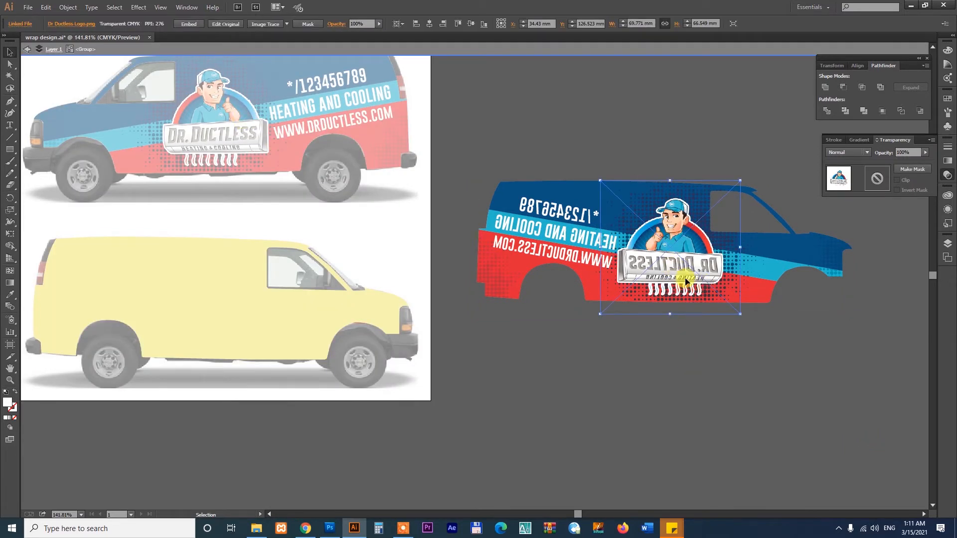
right_click(664, 241)
mouse_move(700, 298)
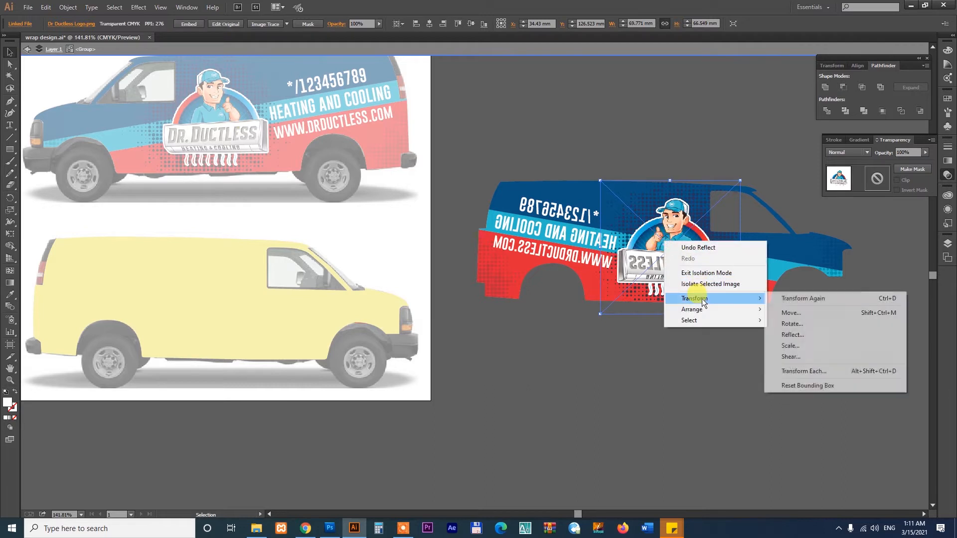
click(801, 336)
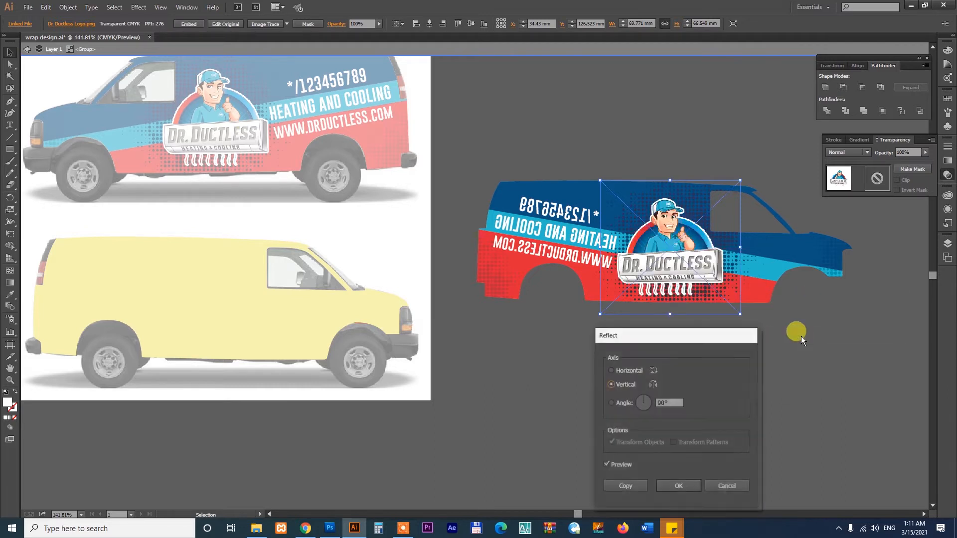
click(680, 486)
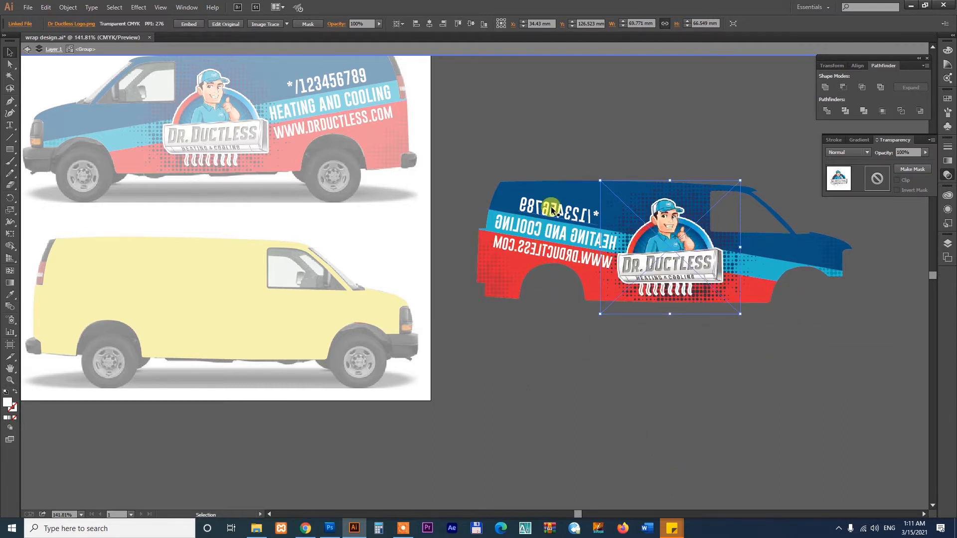
Step: Reflect the phone number, HEATING AND COOLING and website text lines together across the vertical axis
click(542, 384)
key(z)
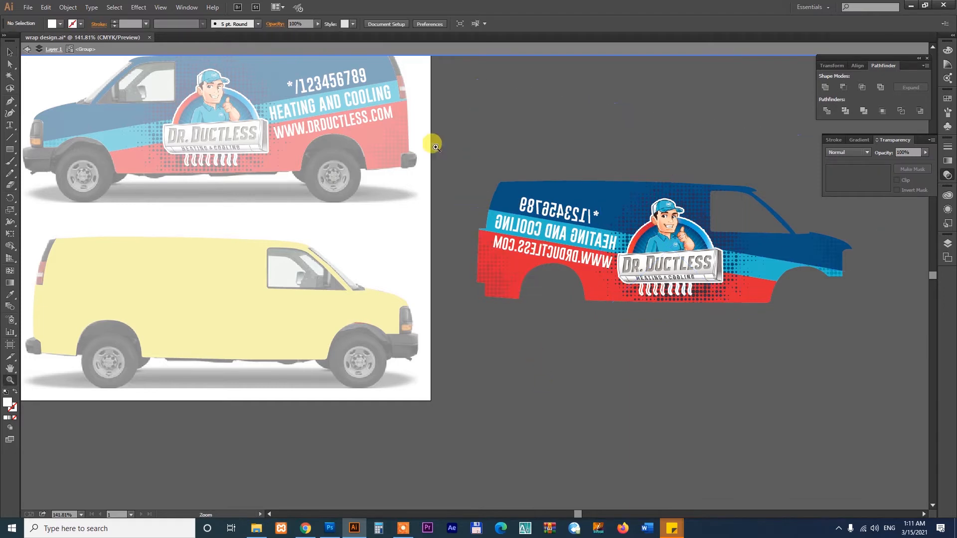
drag(695, 304, 733, 325)
key(v)
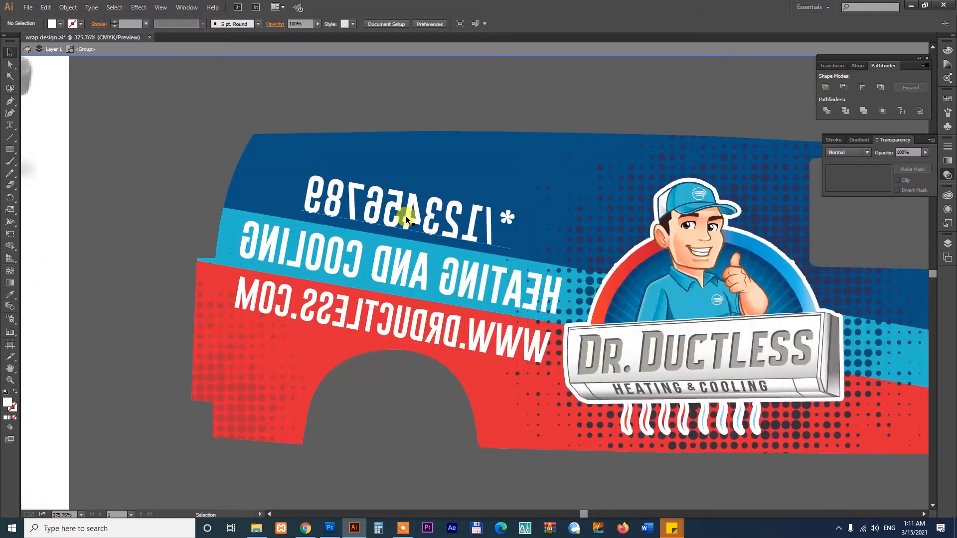
click(406, 220)
shift+click(392, 271)
shift+click(383, 316)
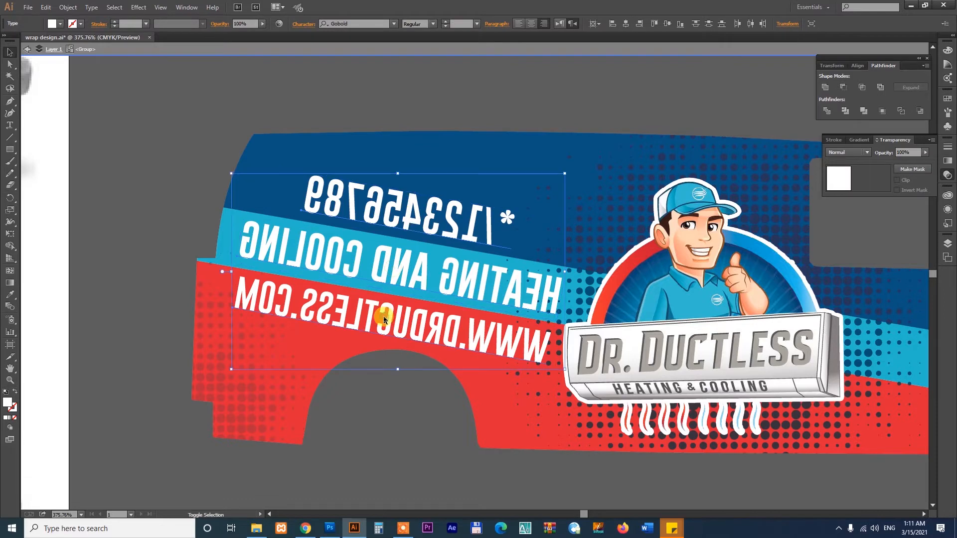
right_click(384, 317)
mouse_move(435, 411)
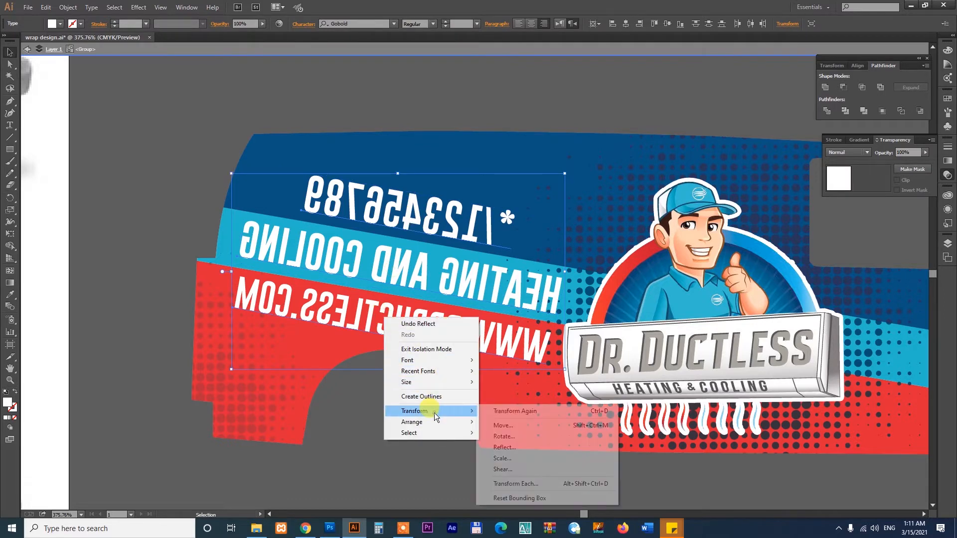
click(505, 448)
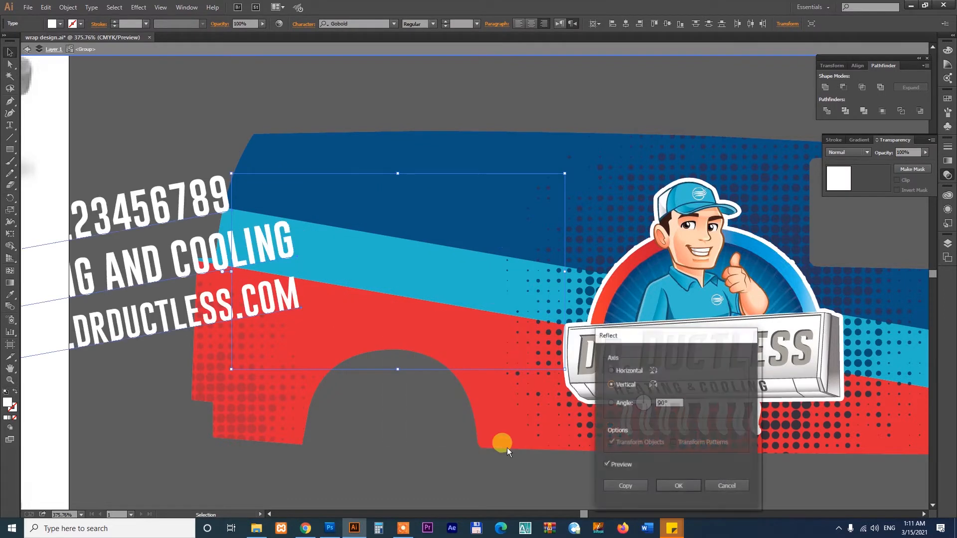
click(684, 489)
Step: Move the three text lines back onto the rear panel, rotate them to follow the slanted stripes, and exit isolation mode
drag(145, 267, 419, 212)
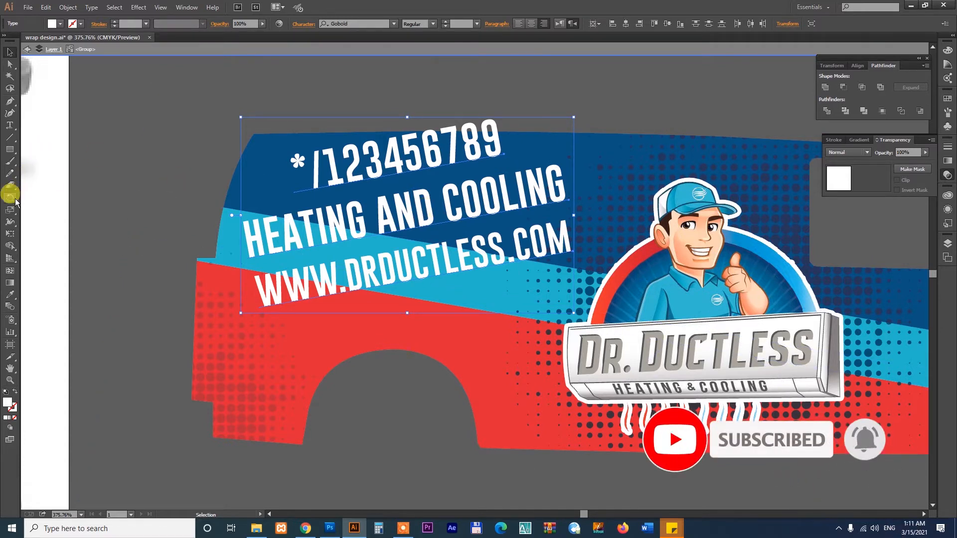
drag(9, 200, 48, 197)
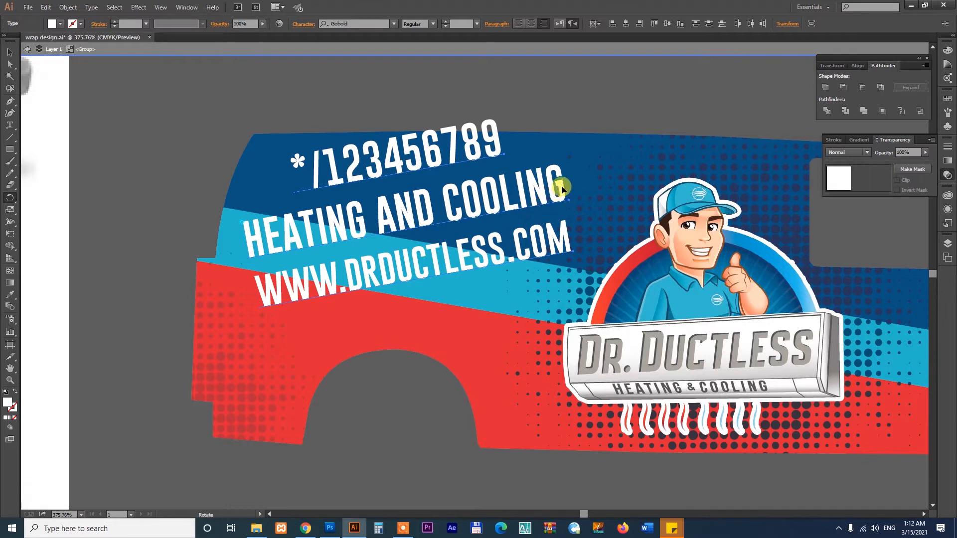
drag(561, 192, 545, 297)
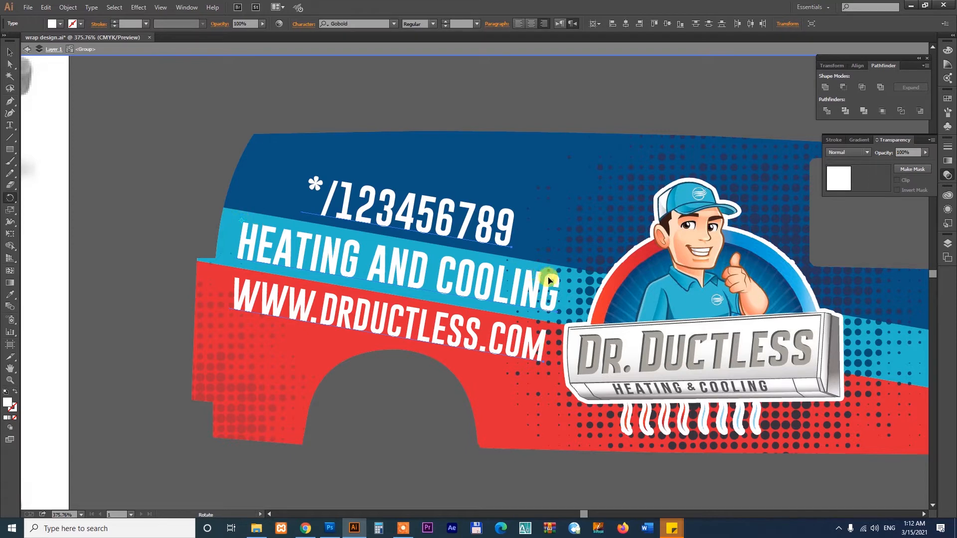
drag(549, 281, 547, 284)
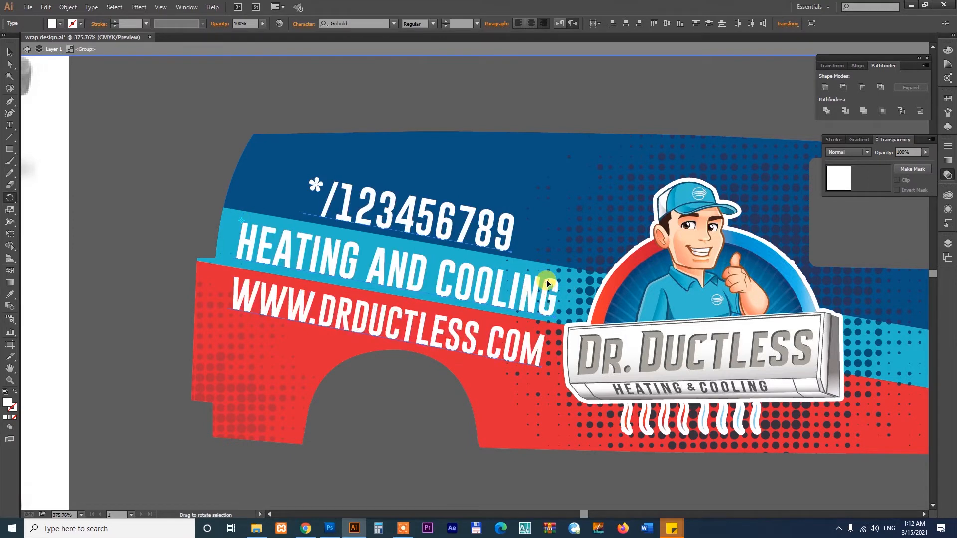
click(12, 52)
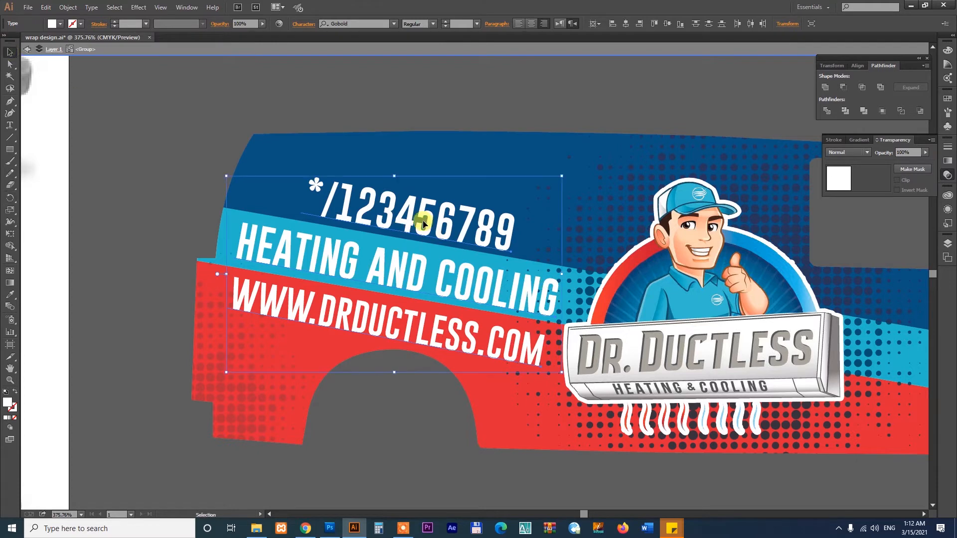
drag(408, 214, 409, 211)
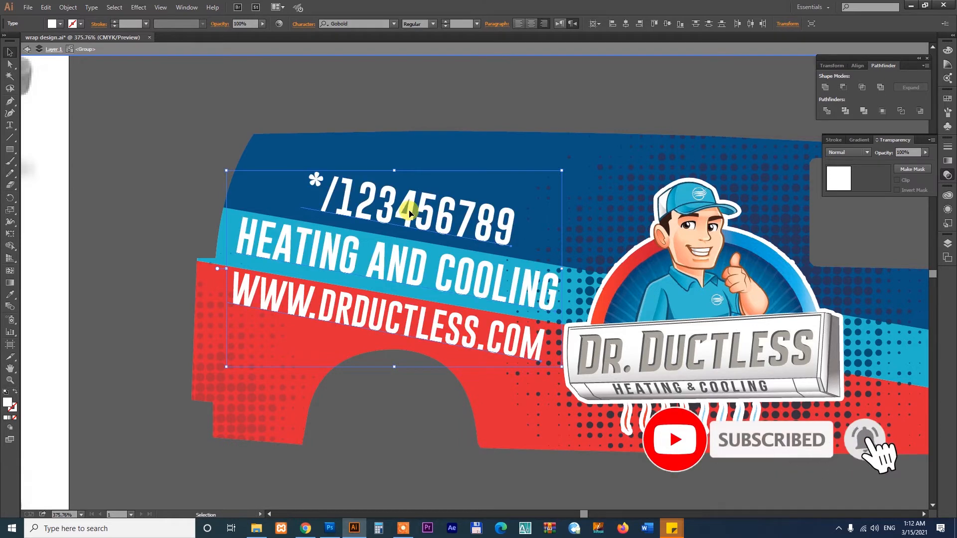
click(101, 145)
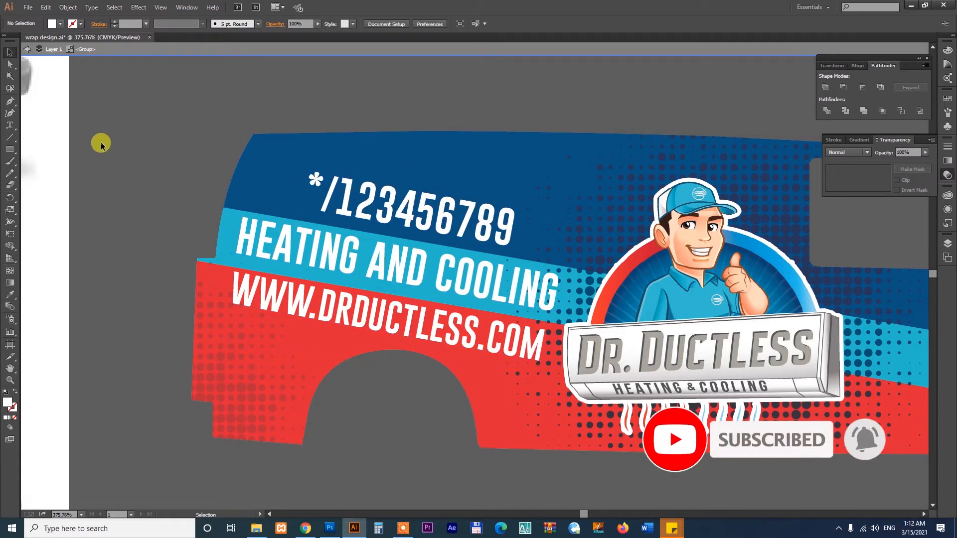
right_click(446, 143)
click(476, 176)
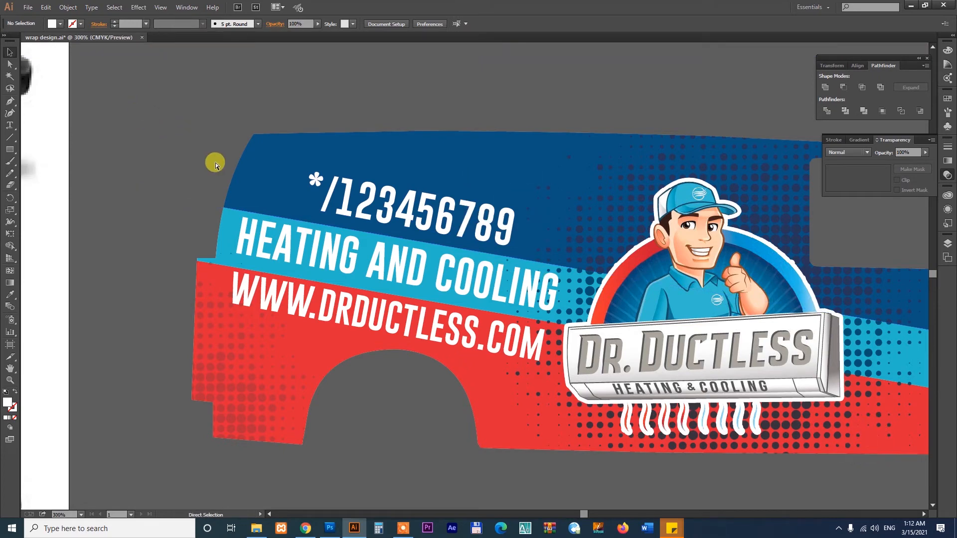
Step: Try deleting the yellow body shape of the lower side-view van and undo the deletion
key(ctrl+minus)
drag(250, 380, 525, 275)
click(317, 286)
scroll(317, 287, right, 3)
scroll(317, 286, up, 2)
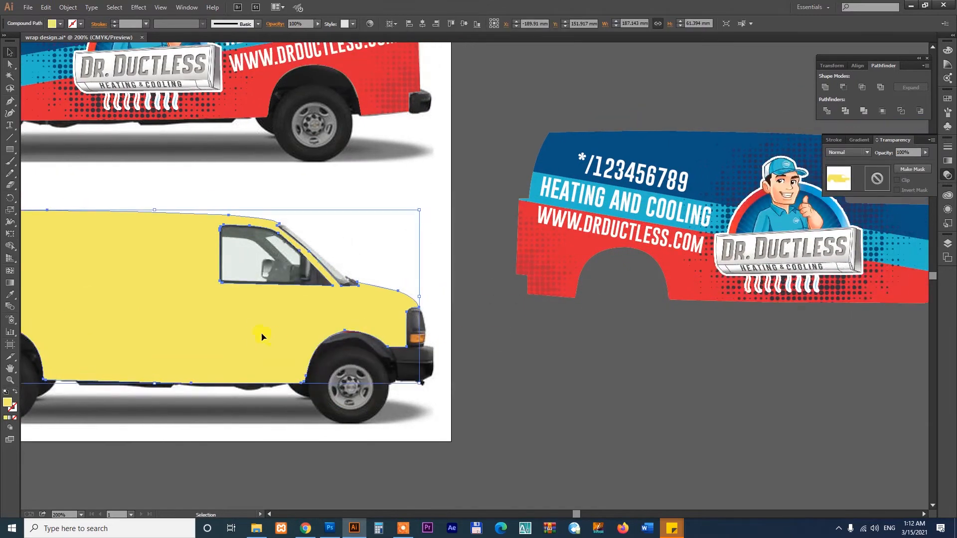
key(Delete)
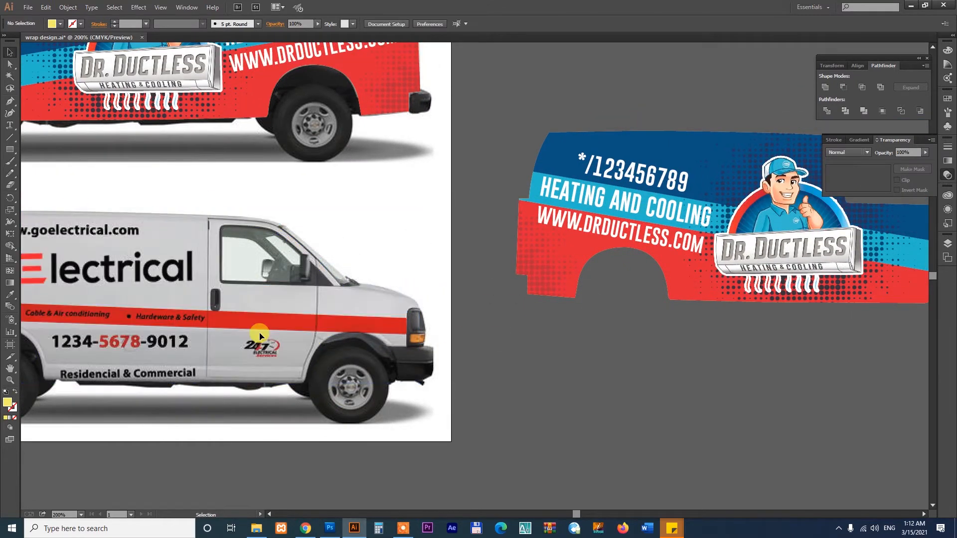
key(ctrl+z)
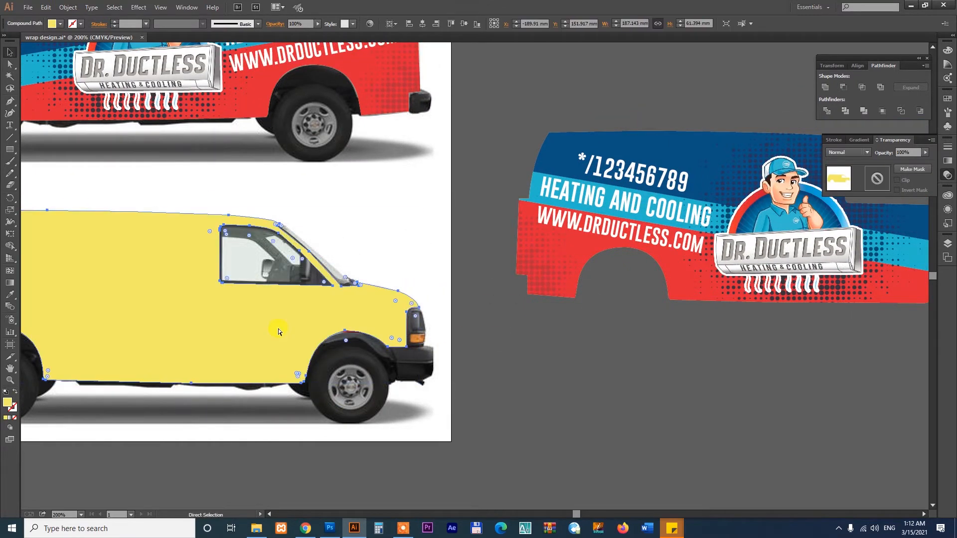
Step: Move the whole mirrored wrap group onto the yellow body of the lower side-view van
key(ctrl+minus)
drag(498, 134, 896, 308)
key(a)
key(v)
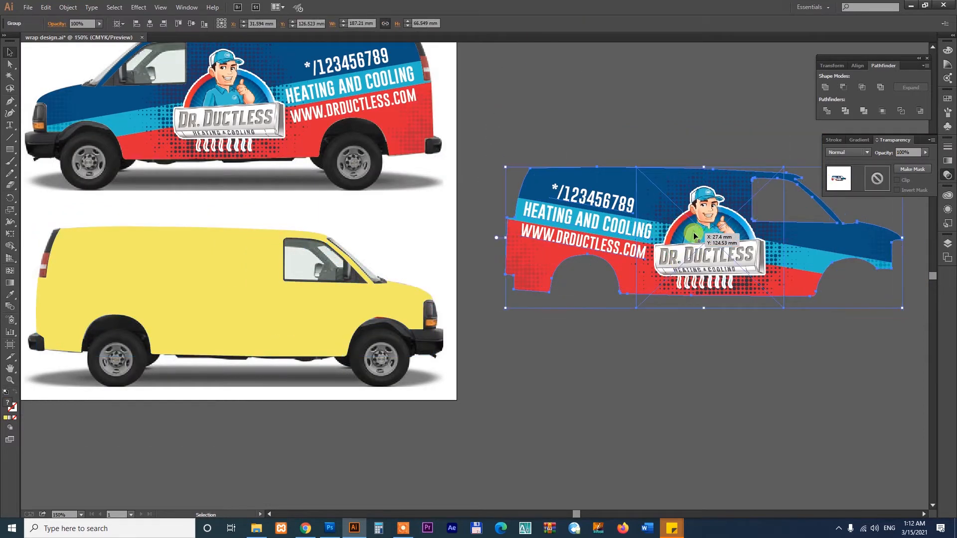
click(67, 8)
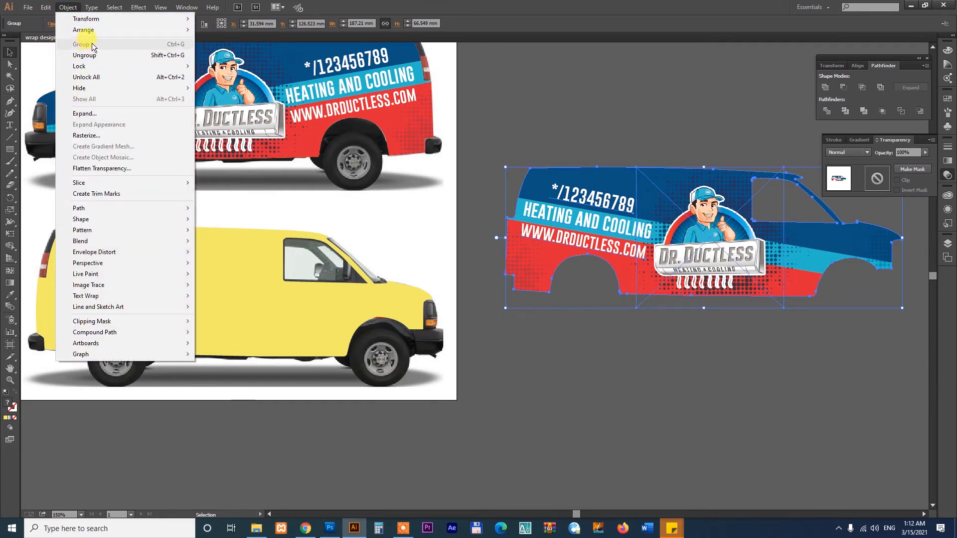
click(646, 224)
drag(647, 224, 244, 300)
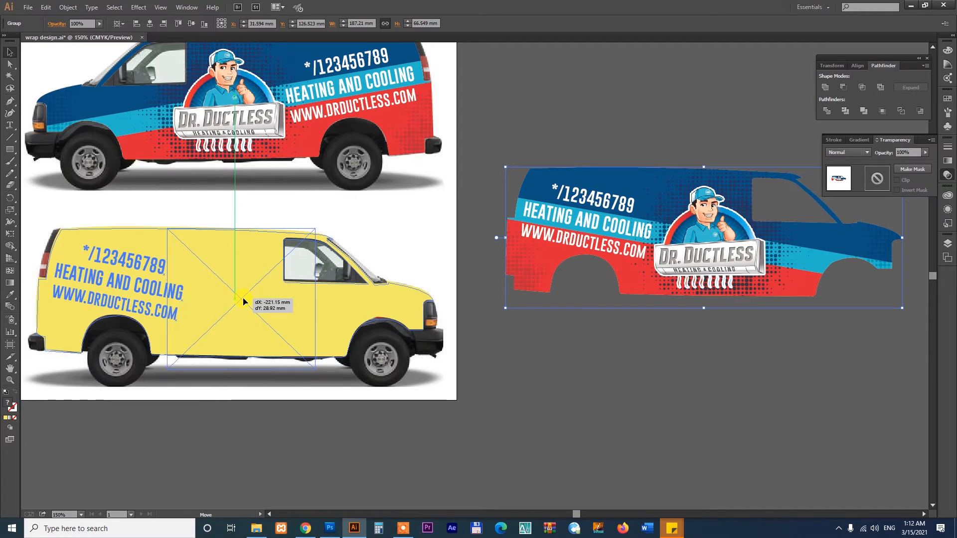
drag(243, 300, 244, 300)
scroll(449, 429, left, 5)
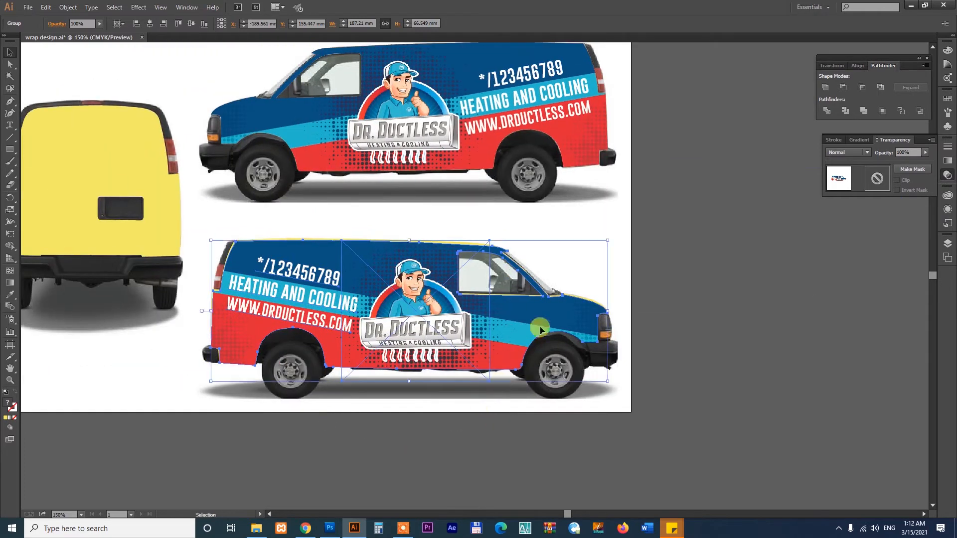
Step: Fine-tune the wrap's position at the base of the windshield until it covers the yellow body edges, and deselect it
key(z)
drag(525, 282, 552, 300)
key(v)
drag(668, 385, 664, 378)
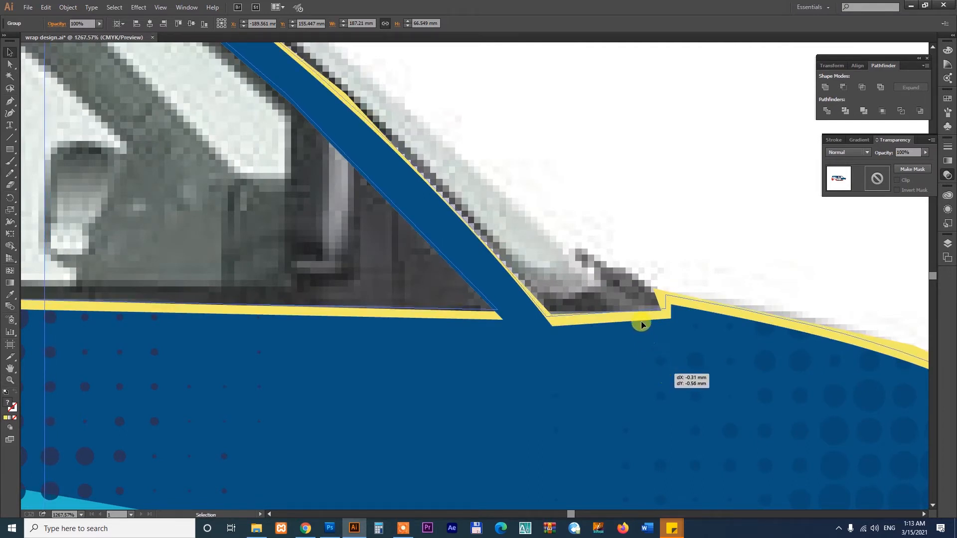
drag(641, 324, 652, 294)
click(657, 295)
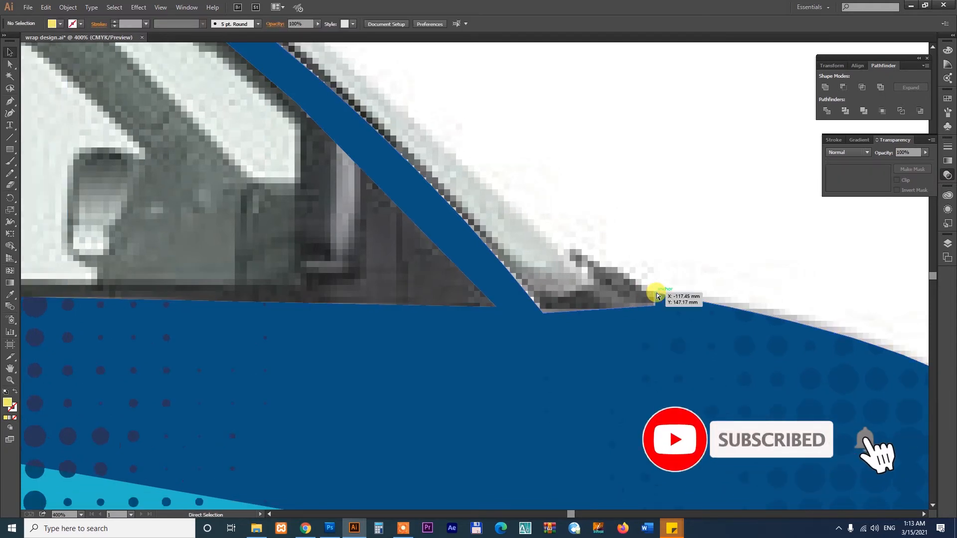
Step: Examine the wraps on both side views of the van for placement and readability
key(ctrl+minus)
key(ctrl+minus)
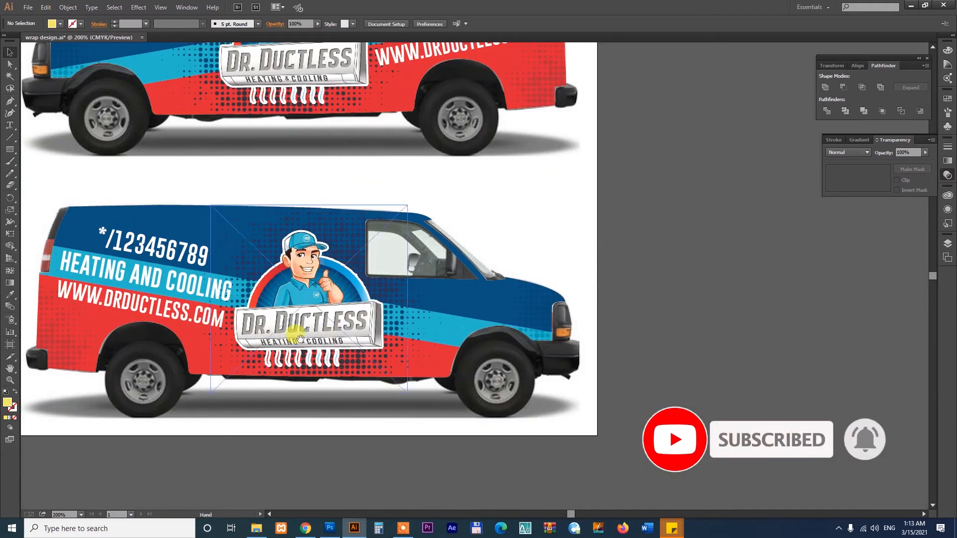
drag(301, 339, 519, 396)
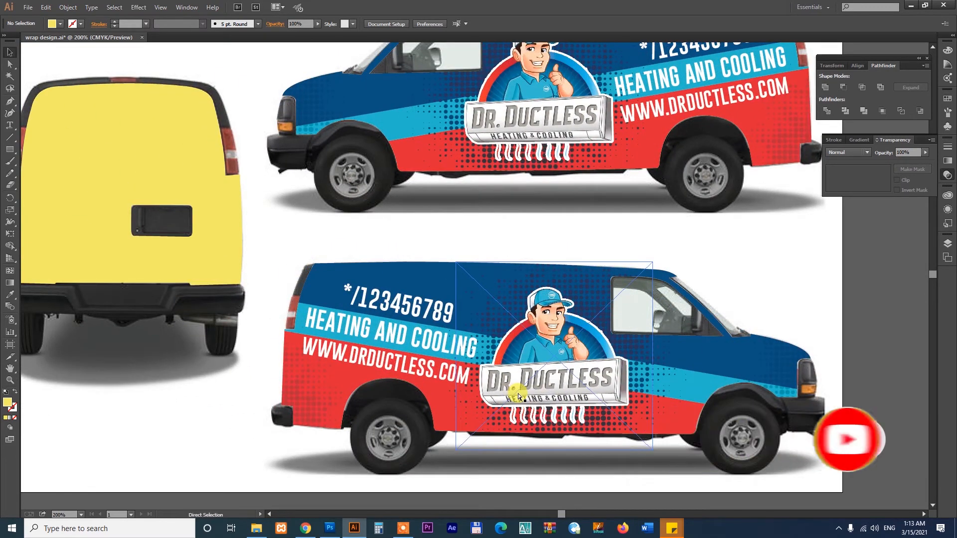
key(ctrl+minus)
key(v)
scroll(568, 389, right, 2)
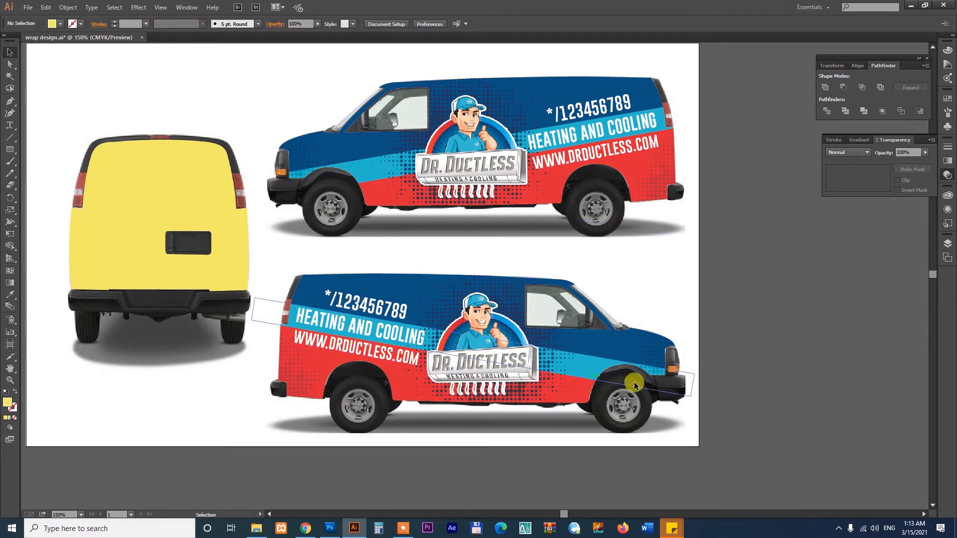
drag(830, 289, 463, 289)
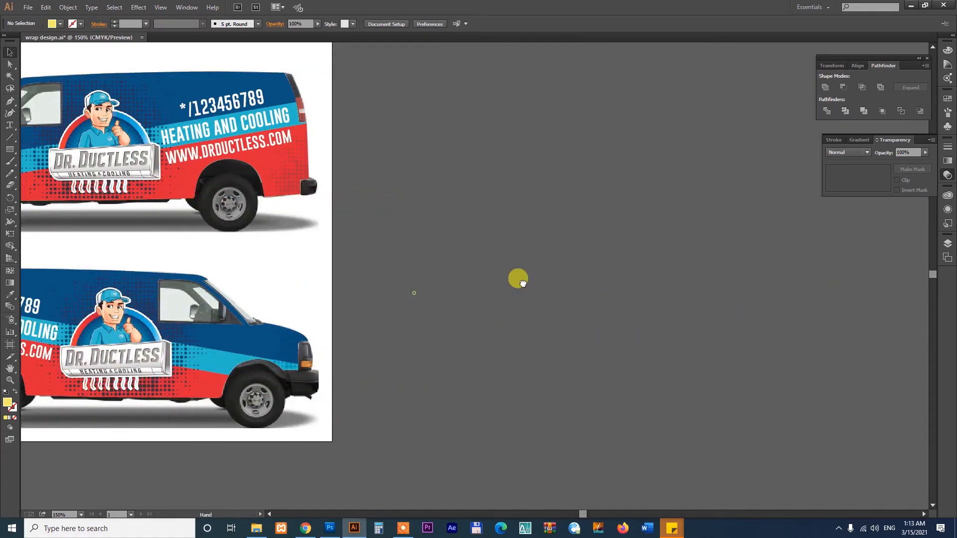
drag(519, 278, 758, 260)
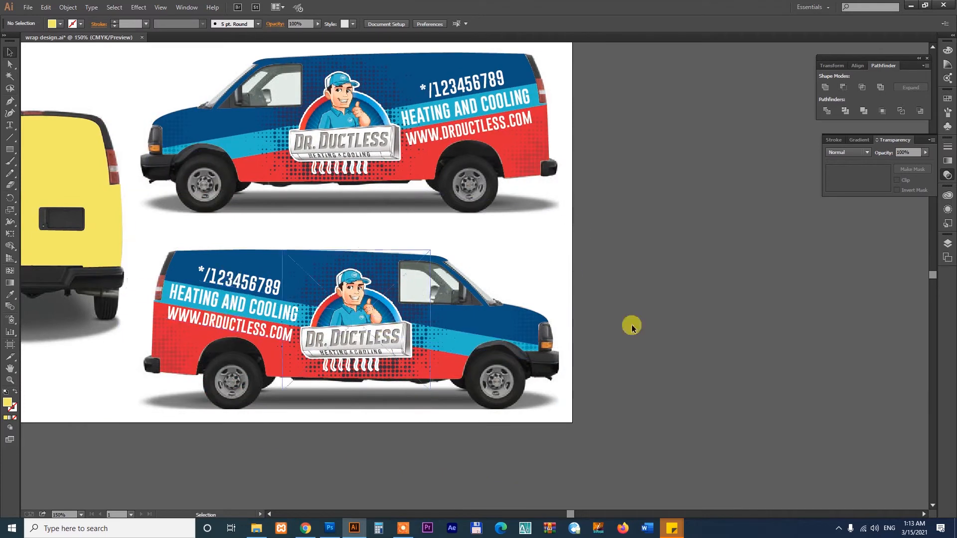
Step: Add the text line "sargodha training instittue" on the empty canvas beside the artboard
drag(689, 317, 528, 316)
key(z)
drag(445, 180, 743, 390)
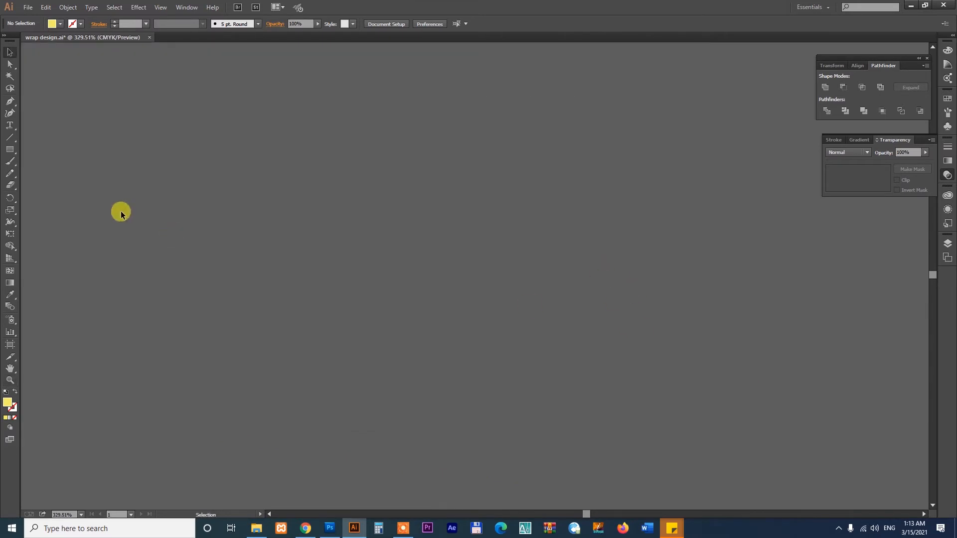
click(10, 125)
click(329, 247)
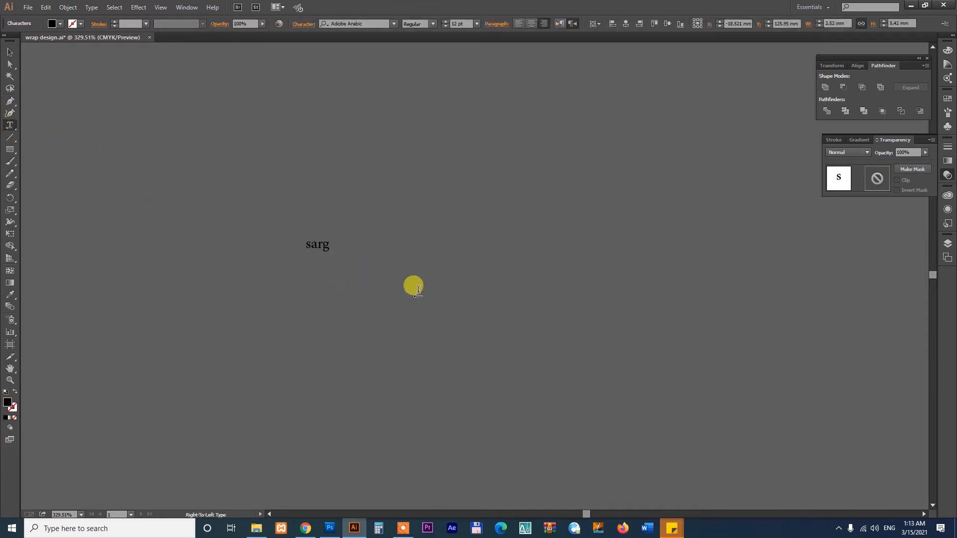
text(sargodha training instittue)
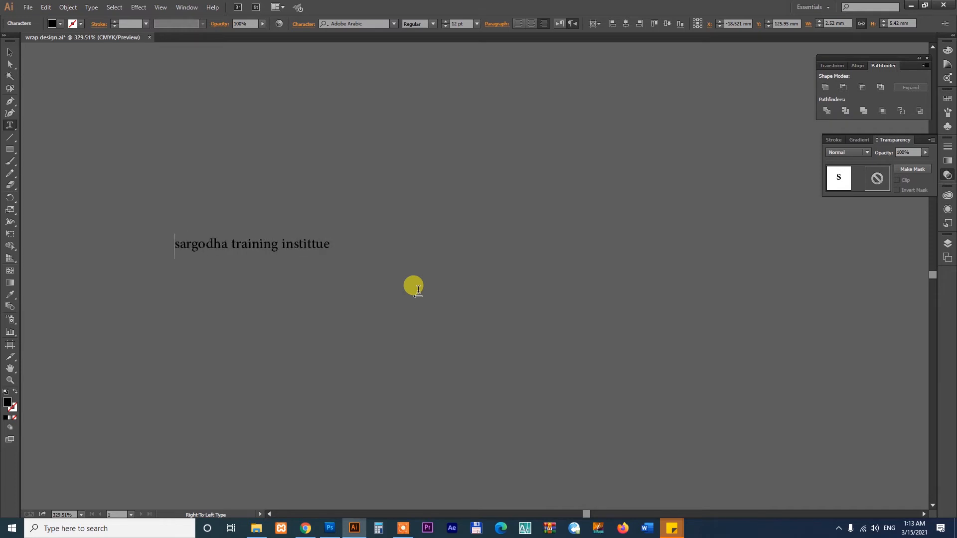
click(10, 52)
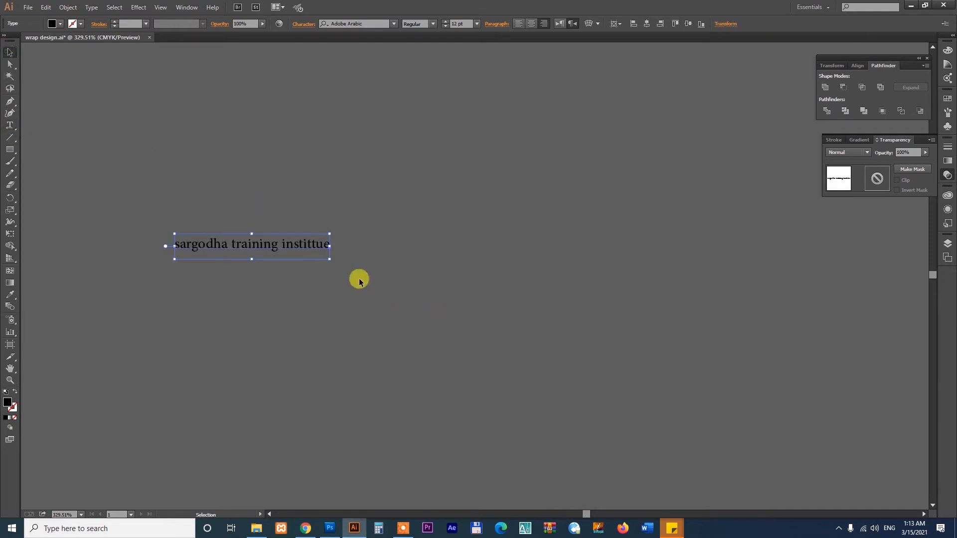
Step: Set the new text line in Gobold Italic and scale it to about 24.45 pt
drag(330, 260, 622, 326)
drag(570, 268, 577, 258)
click(358, 24)
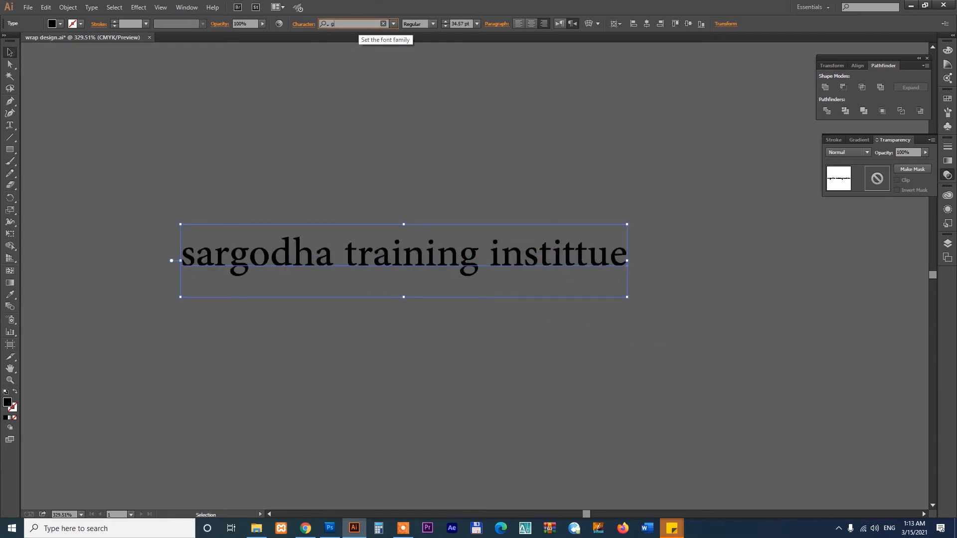
text(gob)
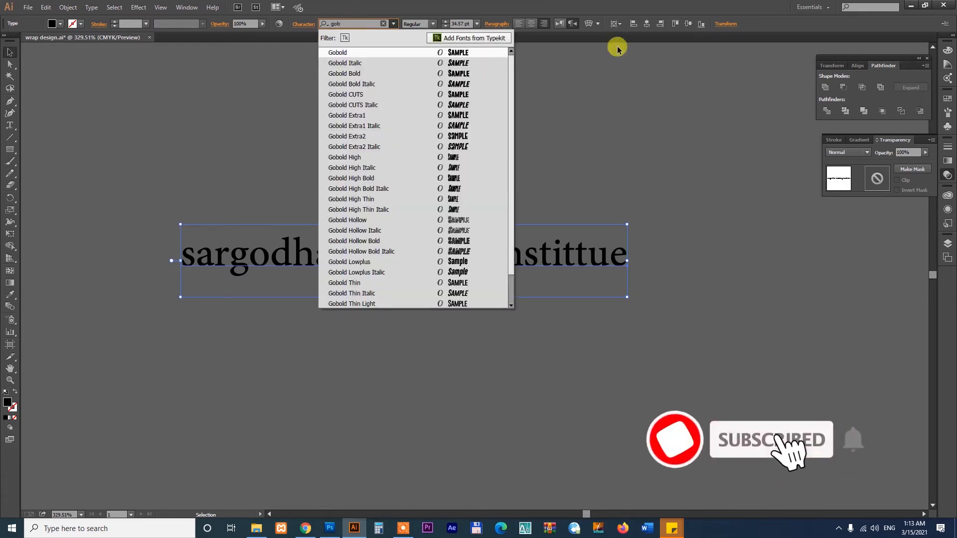
click(485, 62)
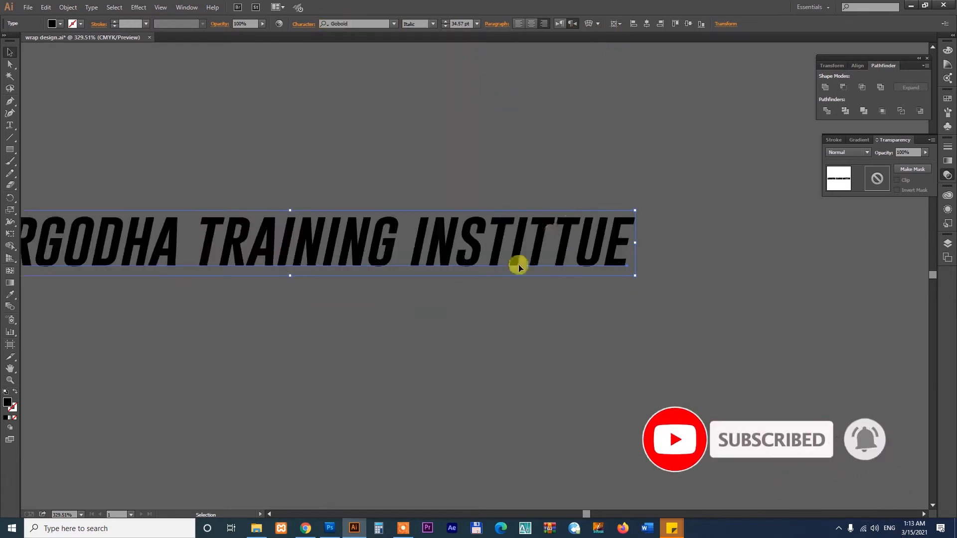
drag(478, 263, 613, 267)
click(590, 301)
mouse_move(507, 240)
mouse_down()
mouse_move(520, 193)
mouse_move(532, 237)
mouse_move(521, 236)
mouse_up()
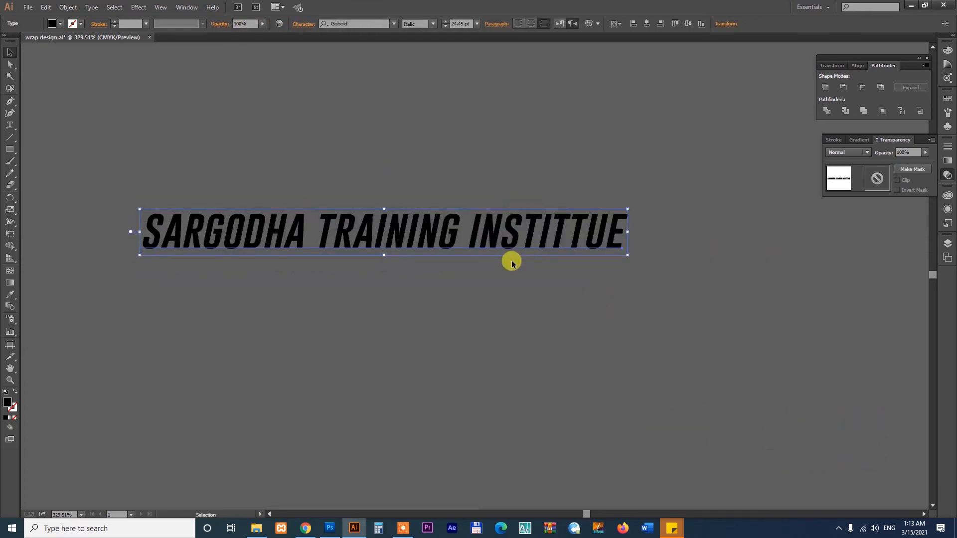
Step: Rotate the text line freehand with the Rotate tool around pivot points at its middle and ends, leaving it tilted slightly upward
click(10, 198)
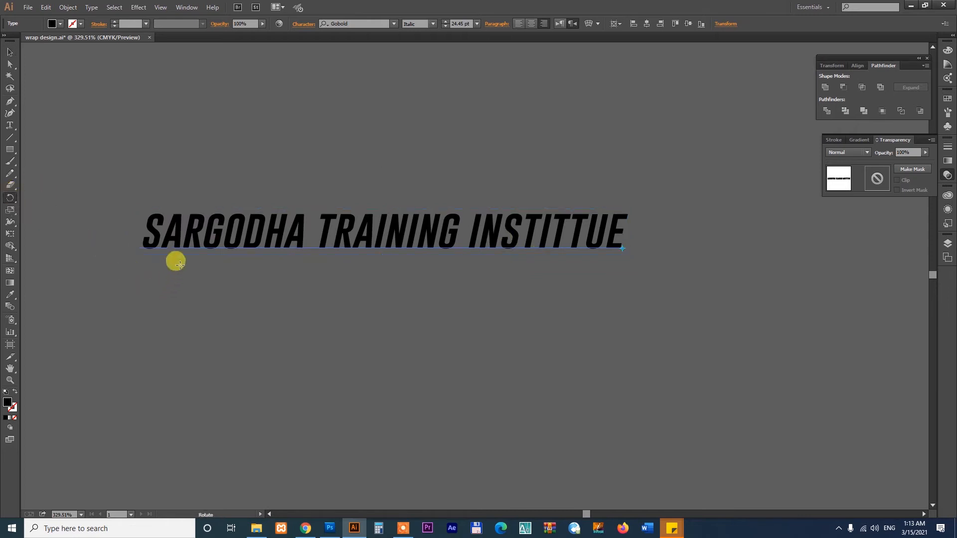
drag(141, 244, 268, 249)
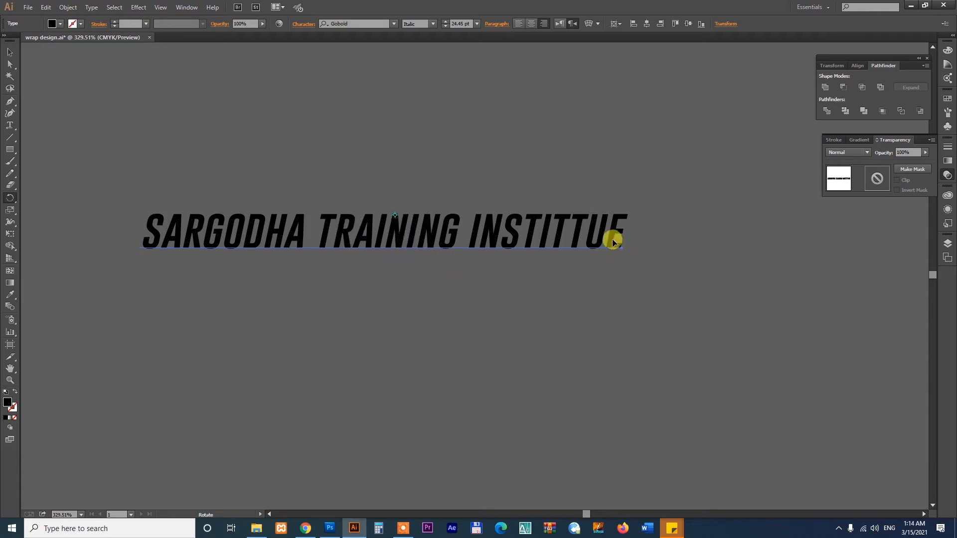
drag(614, 243, 536, 181)
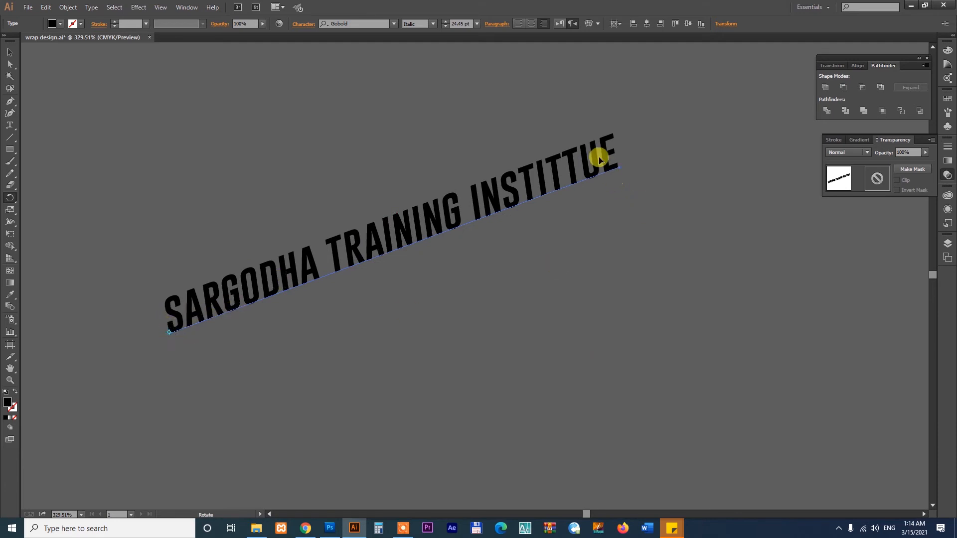
drag(605, 156, 610, 394)
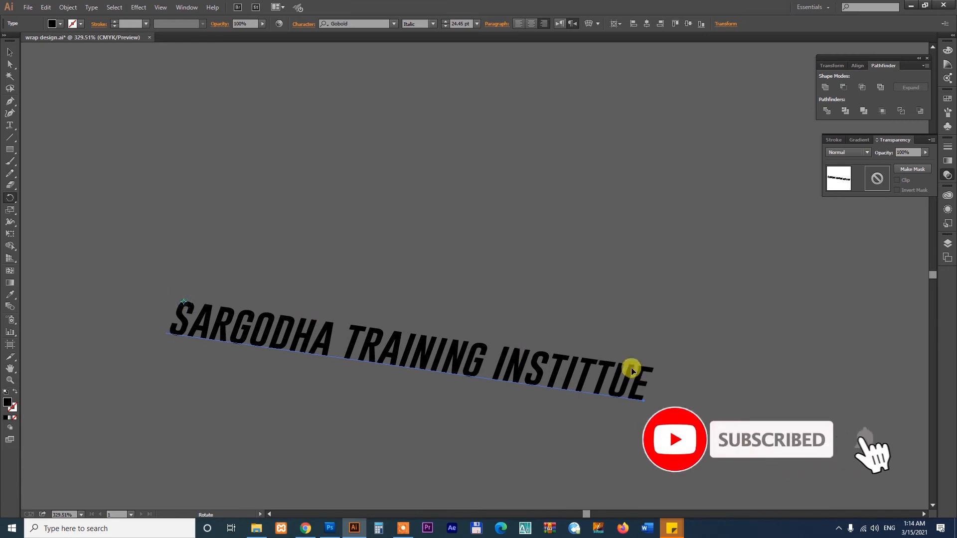
drag(643, 369, 618, 179)
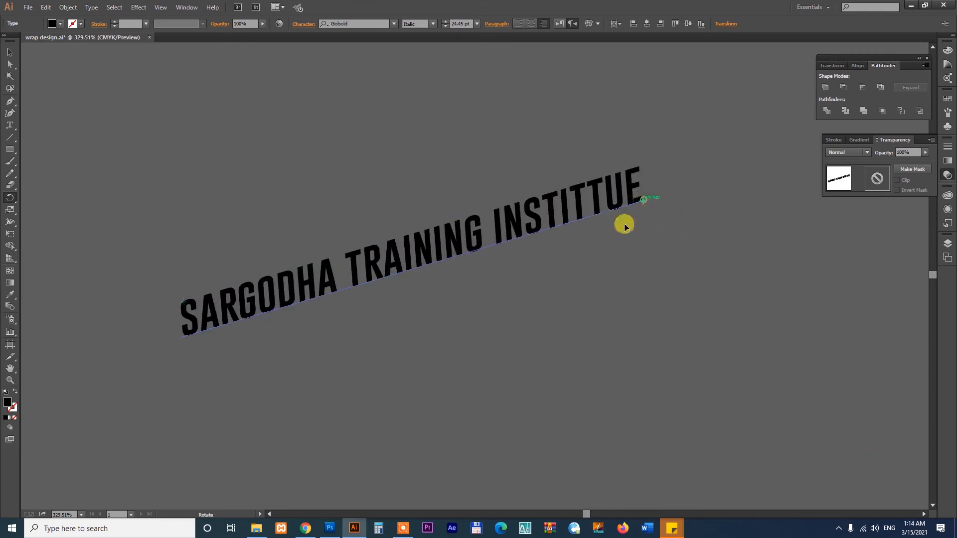
drag(193, 333, 206, 226)
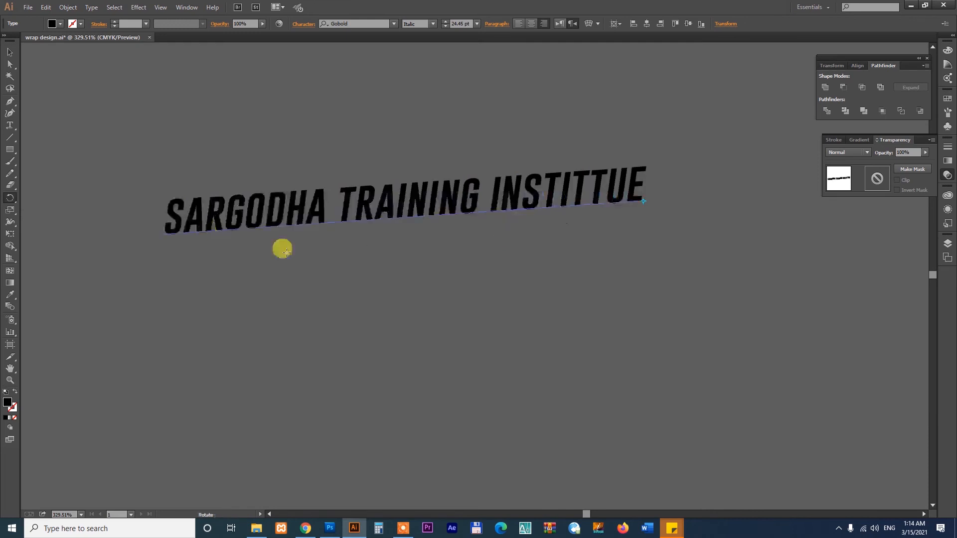
Step: Open the Rotate tool's angle settings for the text line and preview a rotation of -16°
drag(8, 199, 28, 194)
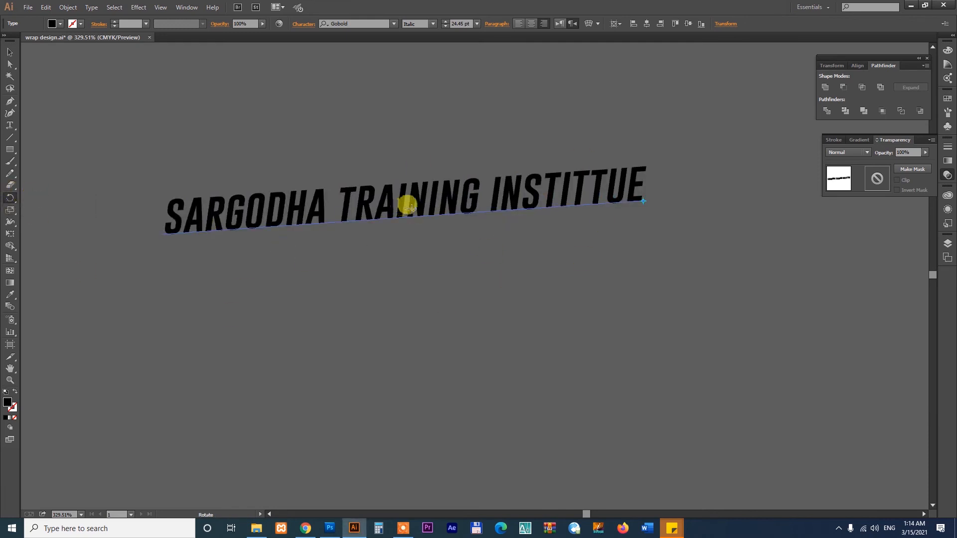
key(Return)
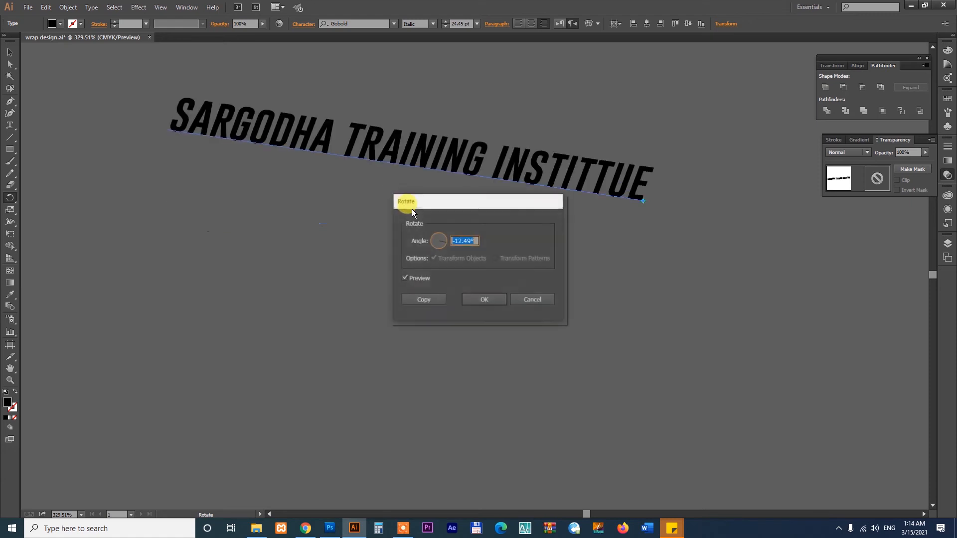
drag(521, 206, 728, 263)
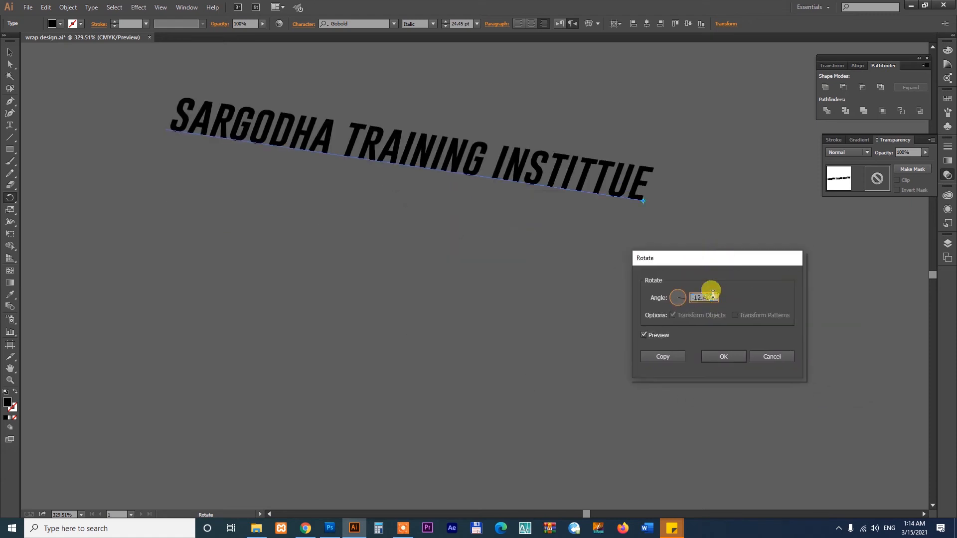
drag(713, 295, 637, 303)
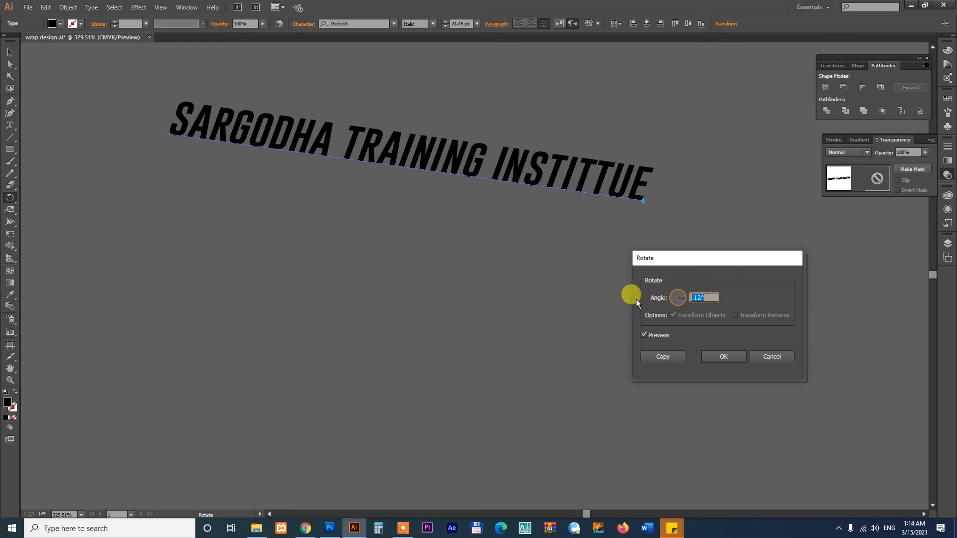
text(-1)
text(-16)
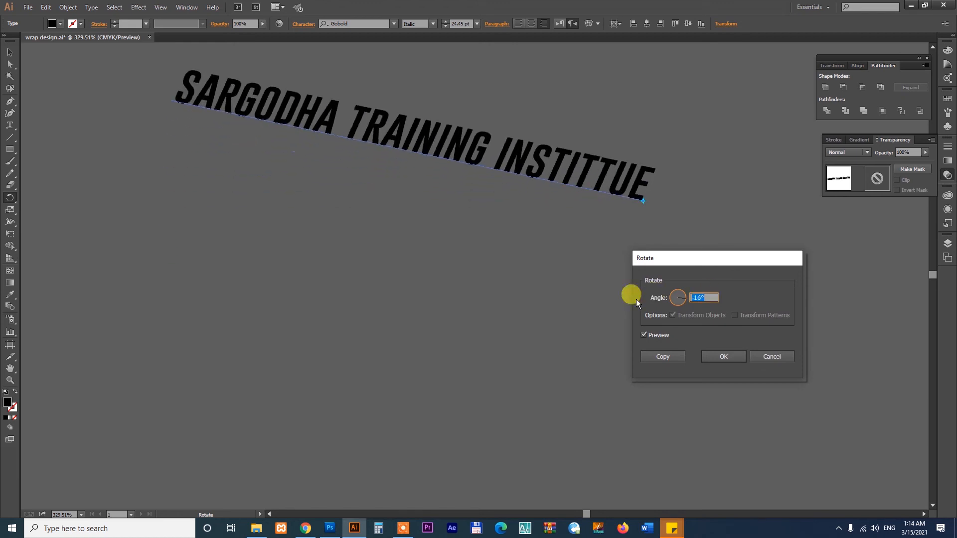
Step: Vary the text's rotation angle up and down in the preview, ending at -5°
key(Up)
key(Up)
key(Up)
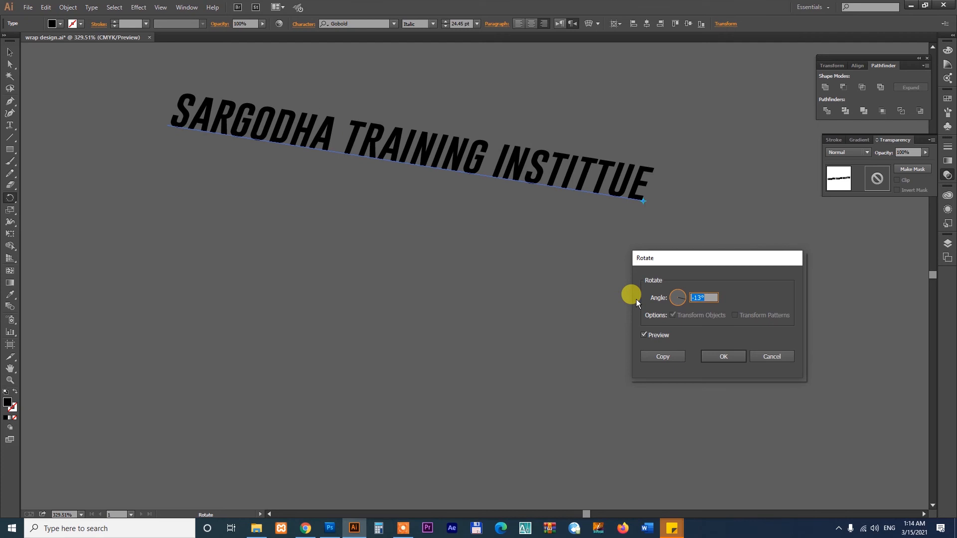
key(Up)
key(Up)
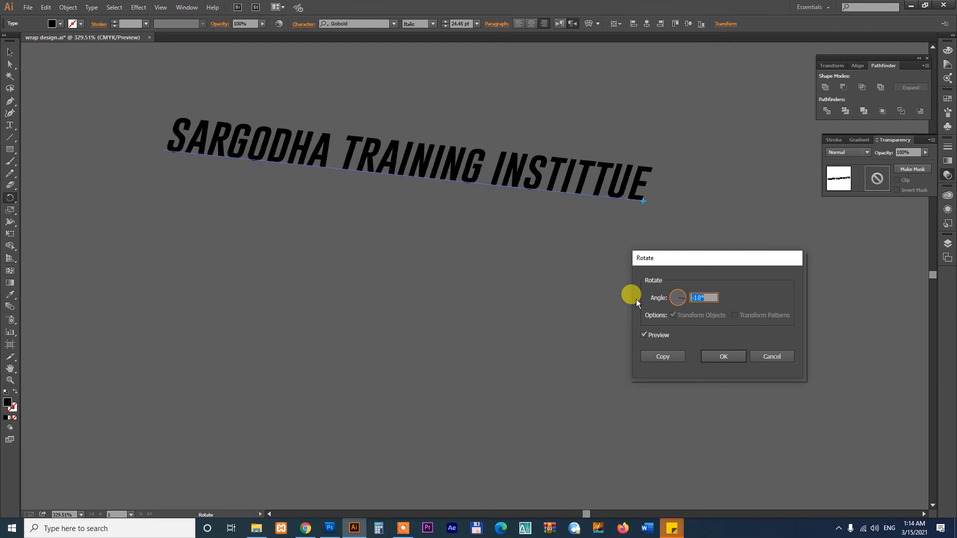
key(Down)
key(Down)
key(Down)
key(Down)
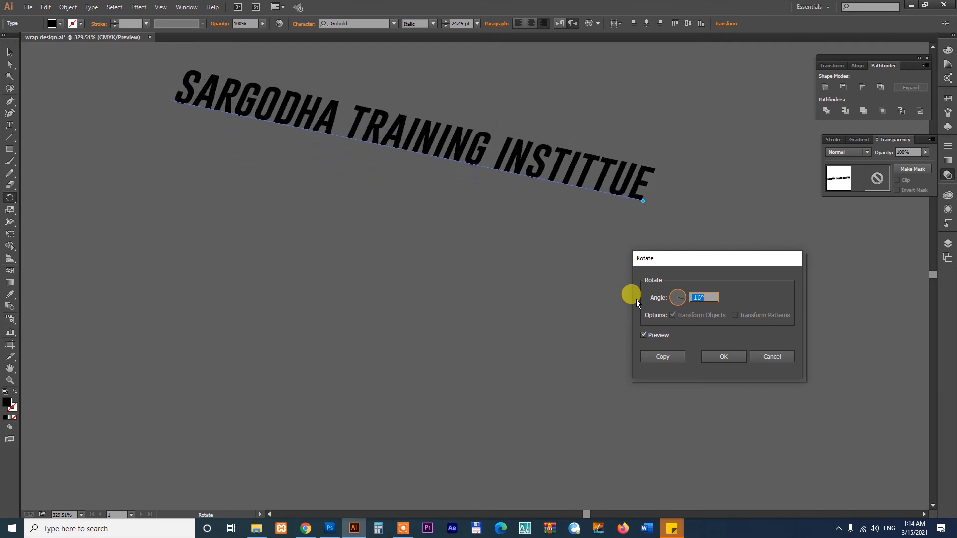
key(Up)
key(Up)
key(Up)
key(Up)
key(Up)
key(Up)
key(Up)
key(Up)
key(Up)
key(Up)
key(Up)
key(Up)
key(Up)
key(Up)
key(Up)
key(Up)
key(Up)
key(Up)
key(Up)
key(Up)
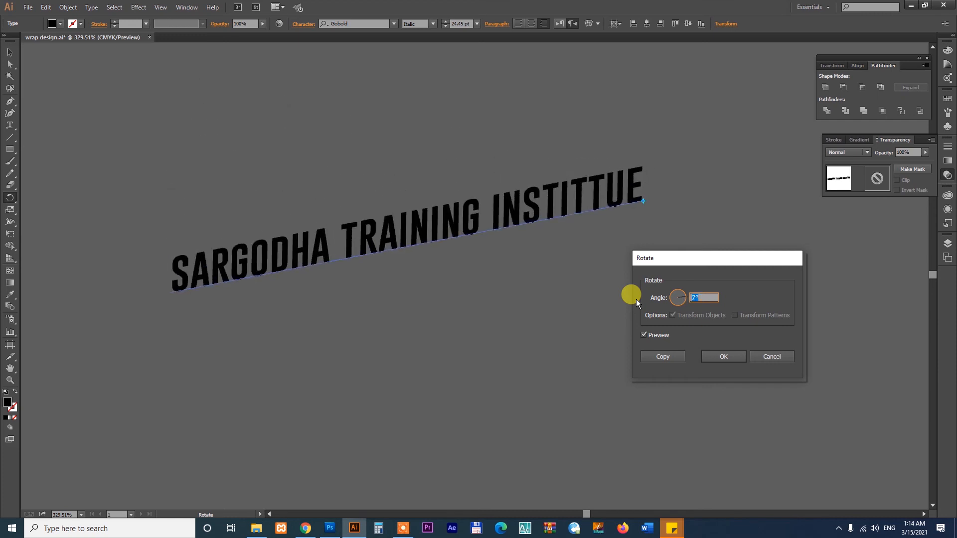
key(Down)
key(Down)
key(Down)
key(Down)
key(Down)
key(Down)
key(Down)
key(Down)
key(Down)
key(Down)
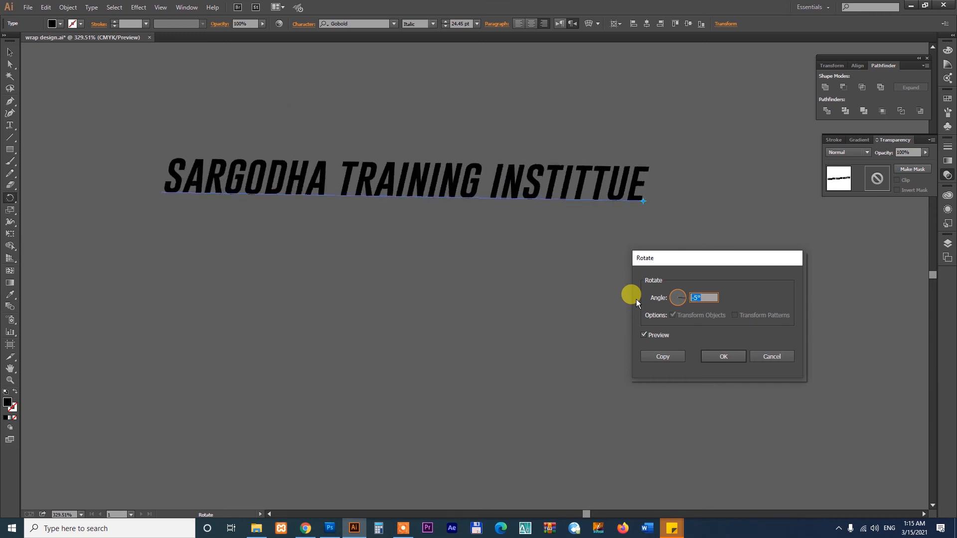